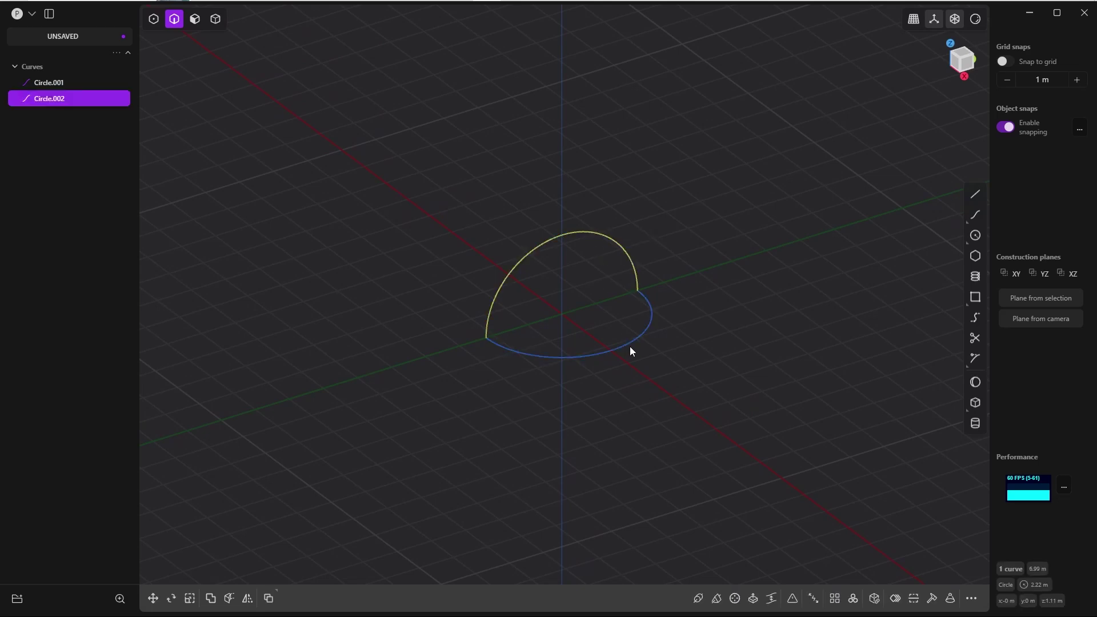
# Step: Draw a helper line about 2.84 m long from the vertical semicircle's midpoint, going backward along the X axis
pyautogui.click(629, 346)
pyautogui.click(572, 230)
pyautogui.click(630, 349)
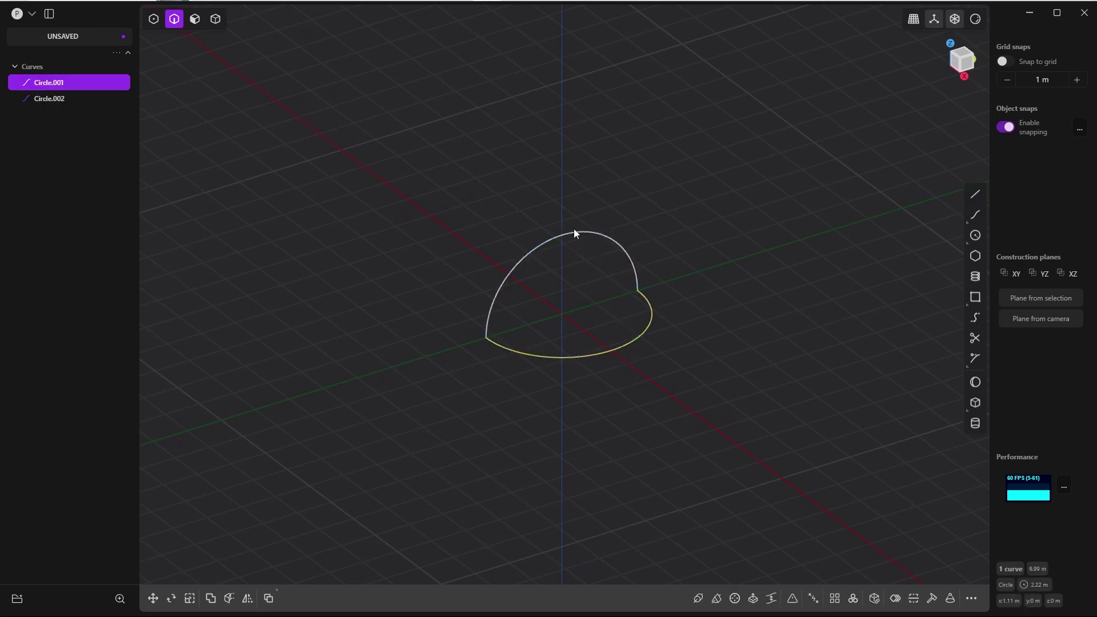
pyautogui.moveTo(592, 283); pyautogui.dragTo(610, 347, button='middle')
pyautogui.scroll(3, 591, 326)
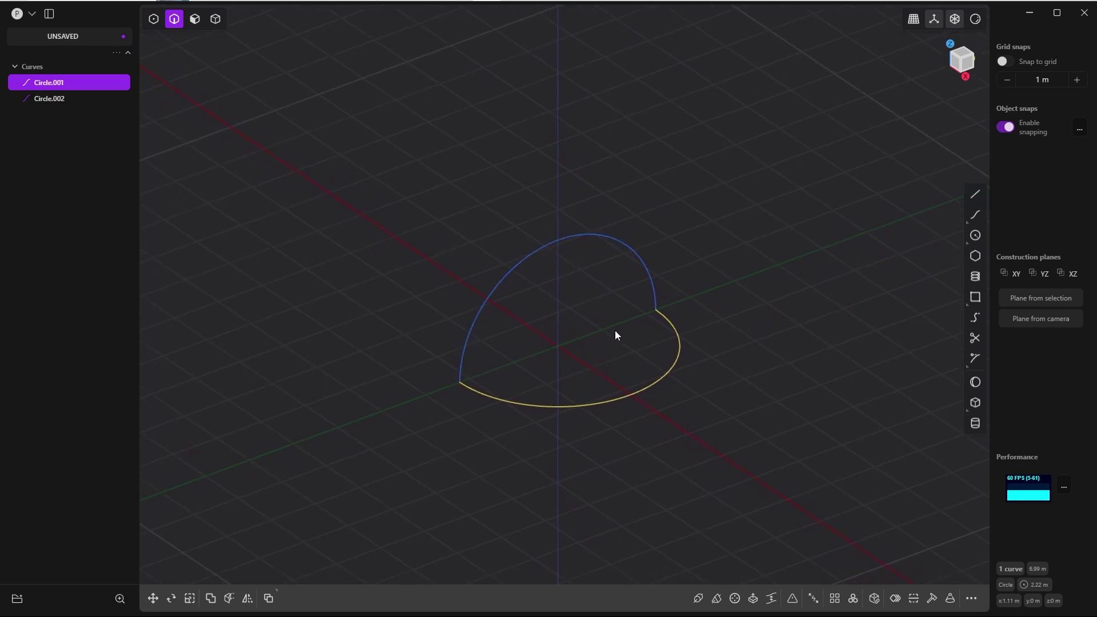
pyautogui.hotkey('shift', 'a')
pyautogui.click(558, 241)
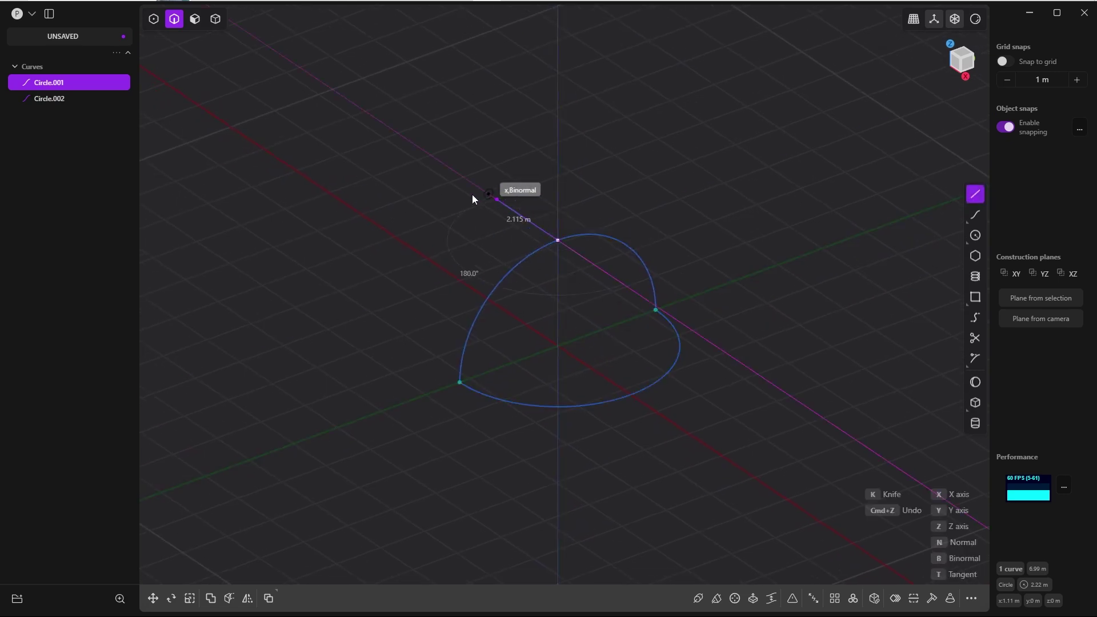
pyautogui.click(454, 187)
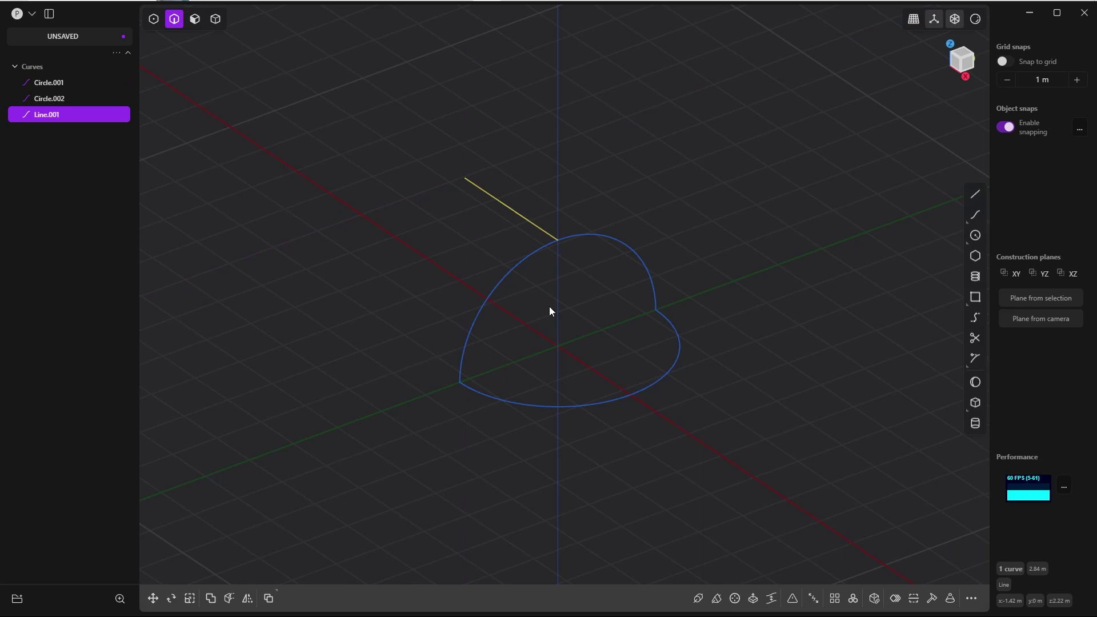
# Step: Draw a second helper line about 2.09 m long straight down along Z from the horizontal semicircle's midpoint
pyautogui.keyDown('shift'); pyautogui.moveTo(551, 311); pyautogui.dragTo(573, 260, button='middle'); pyautogui.keyUp('shift')
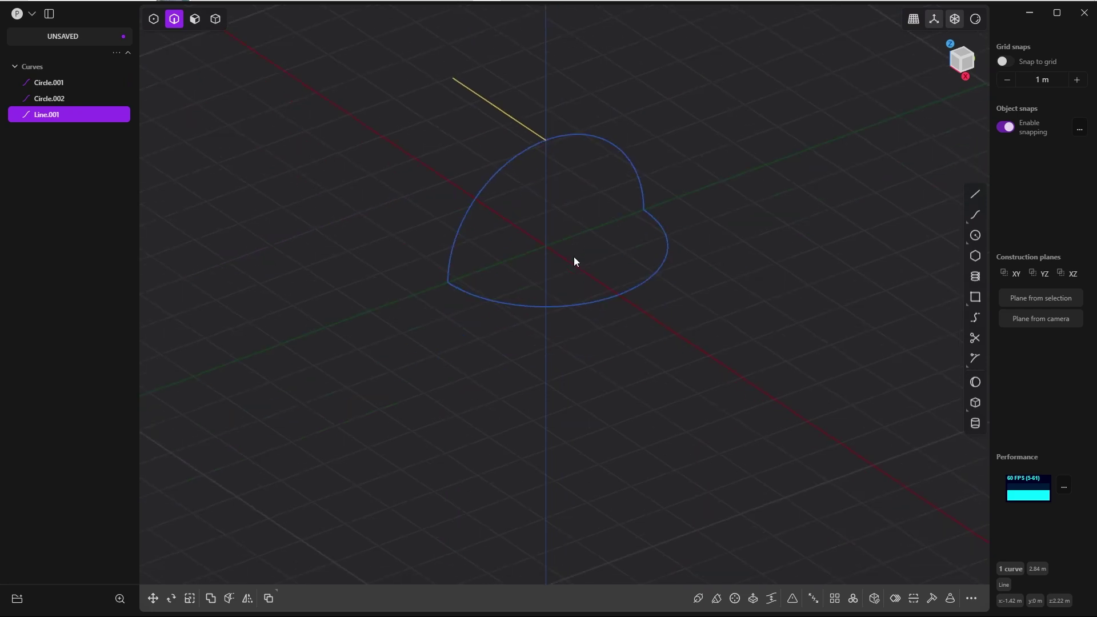
pyautogui.click(612, 292)
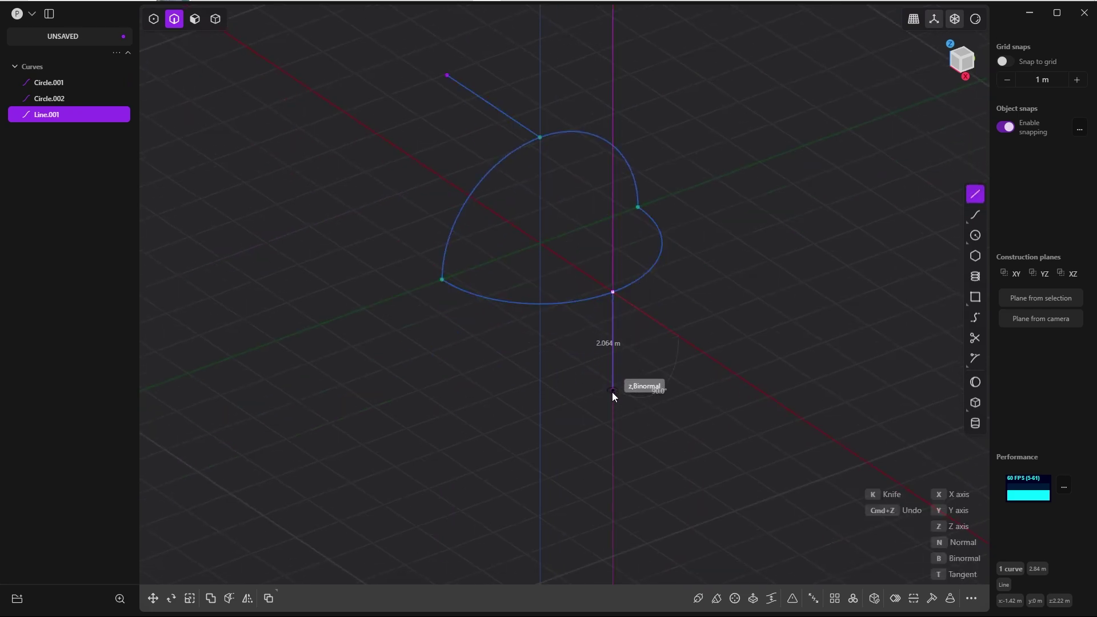
pyautogui.click(612, 392)
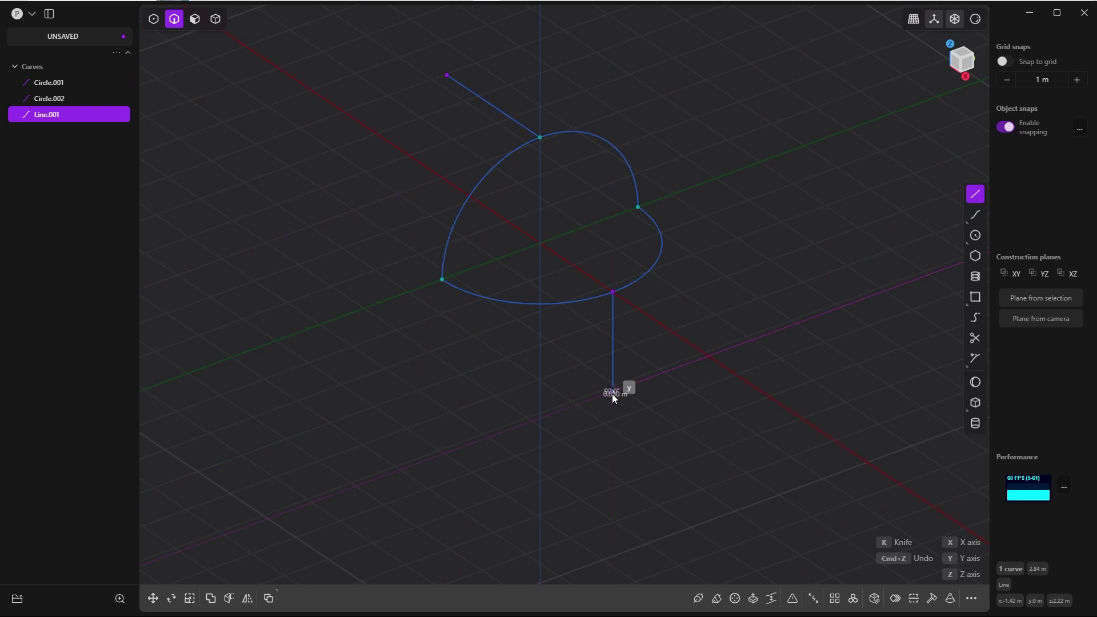
# Step: Isolate the two helper lines and connect their arc-side endpoints with a tangent Bridge Vertex curve
pyautogui.press('q')
pyautogui.click(617, 144)
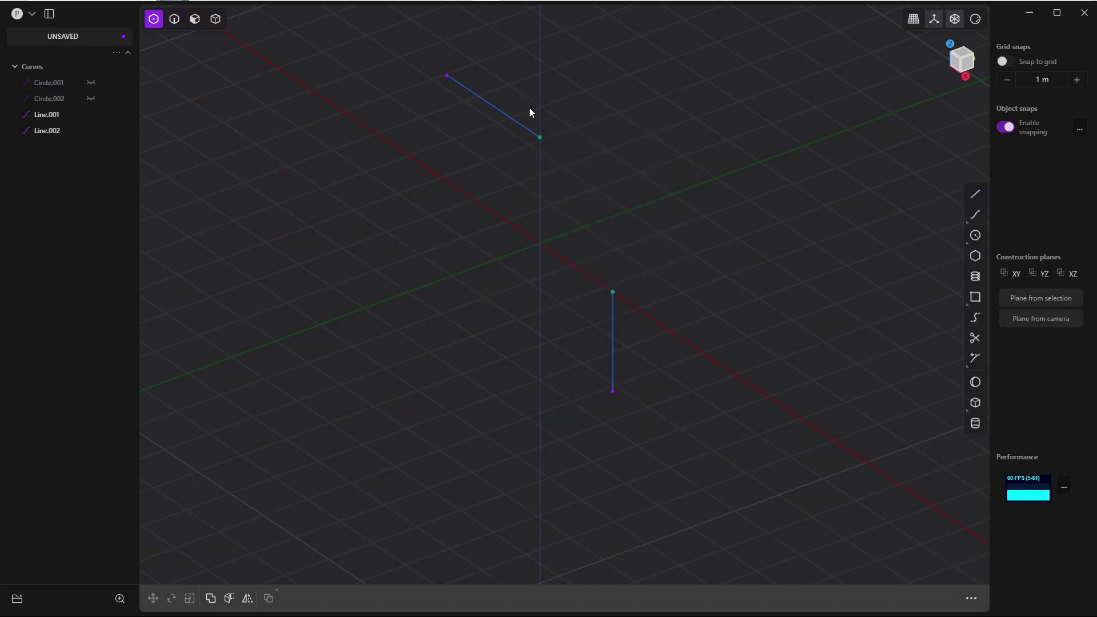
pyautogui.write('f')
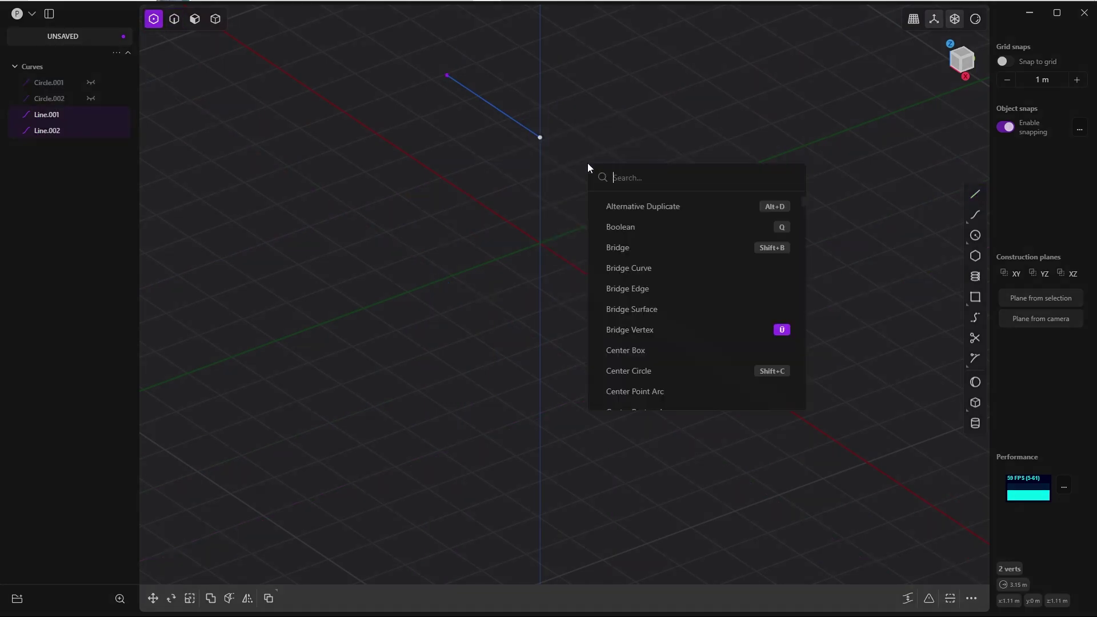
pyautogui.write('br')
pyautogui.click(613, 289)
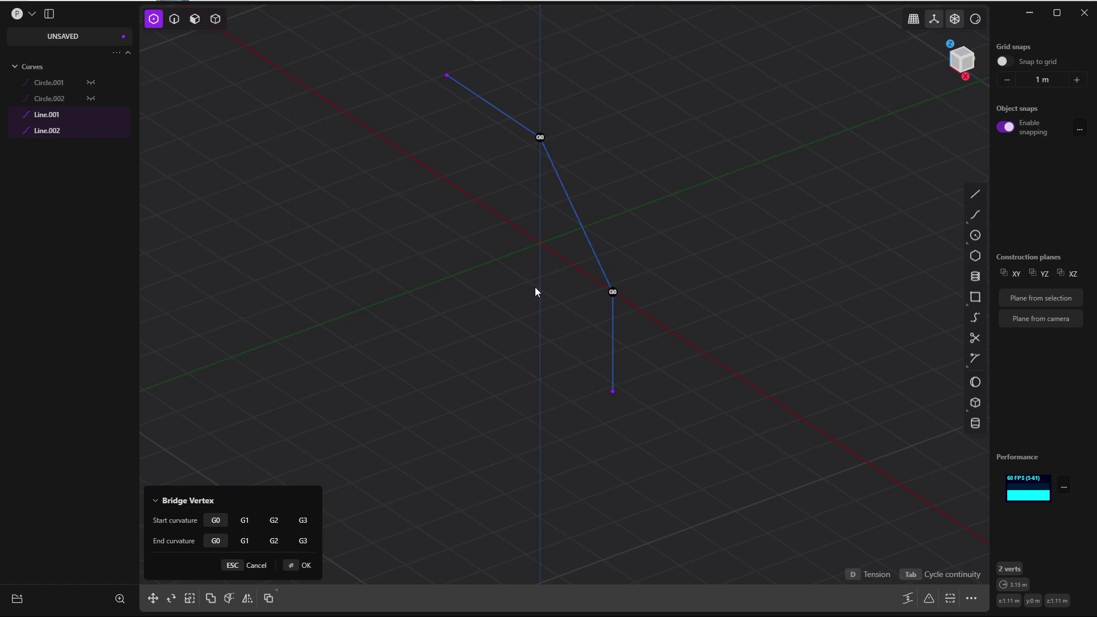
pyautogui.click(294, 568)
pyautogui.click(572, 231)
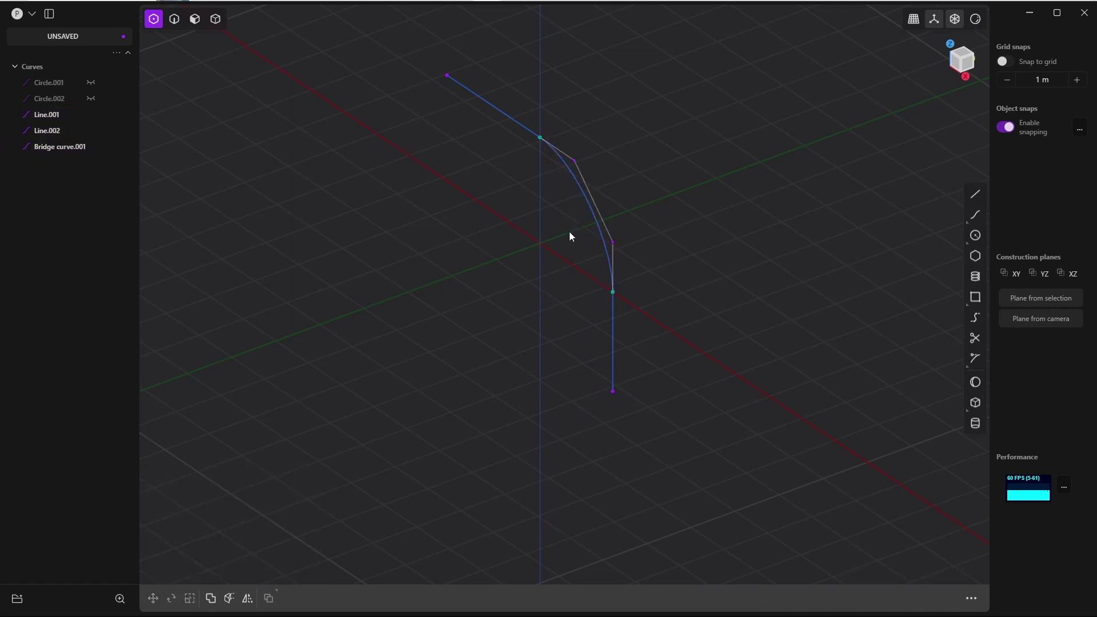
# Step: Unhide the semicircles and delete both straight helper lines
pyautogui.hotkey('alt', 'h')
pyautogui.press('2')
pyautogui.click(613, 342)
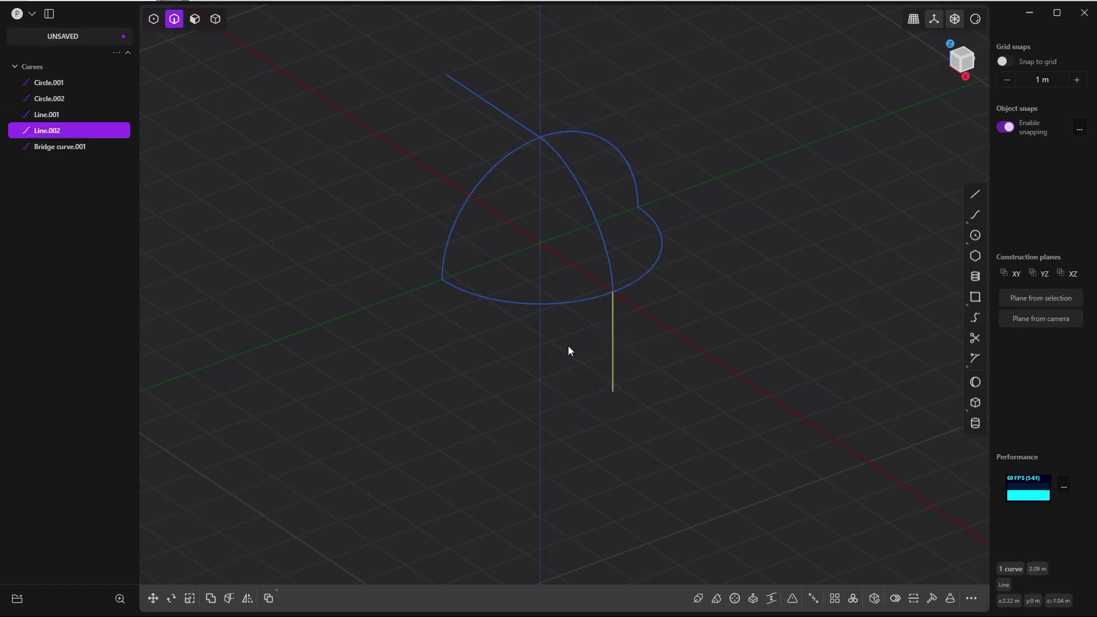
pyautogui.click(493, 104)
pyautogui.press('Delete')
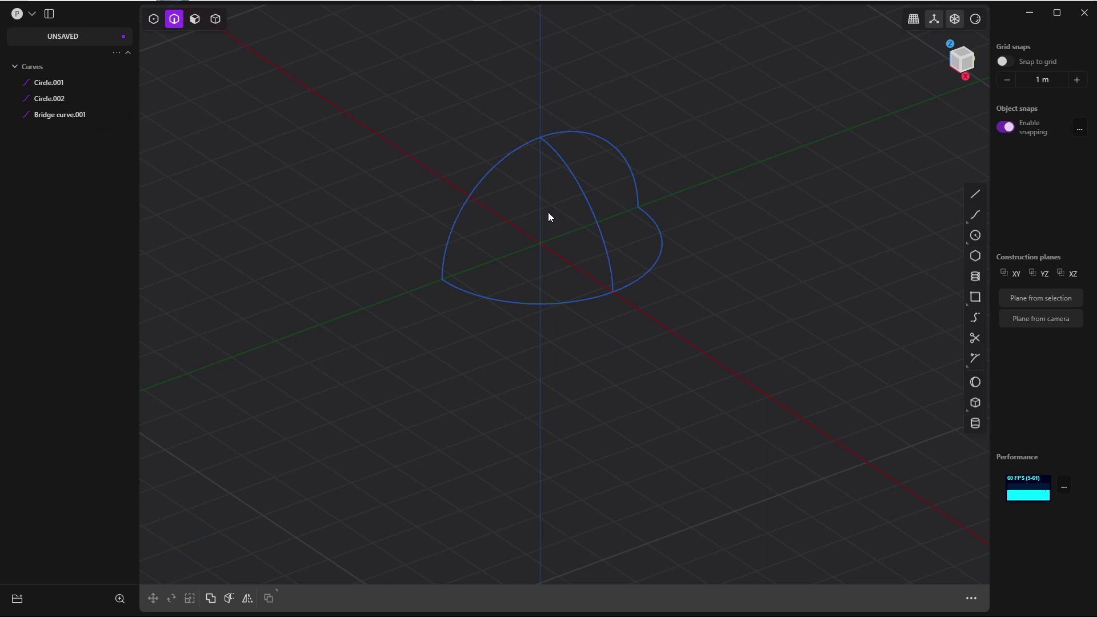
# Step: Delete the bridge curve running between the midpoints of the two semicircles
pyautogui.keyDown('shift'); pyautogui.moveTo(606, 201); pyautogui.dragTo(618, 275, button='middle'); pyautogui.keyUp('shift')
pyautogui.scroll(4, 623, 277)
pyautogui.click(580, 251)
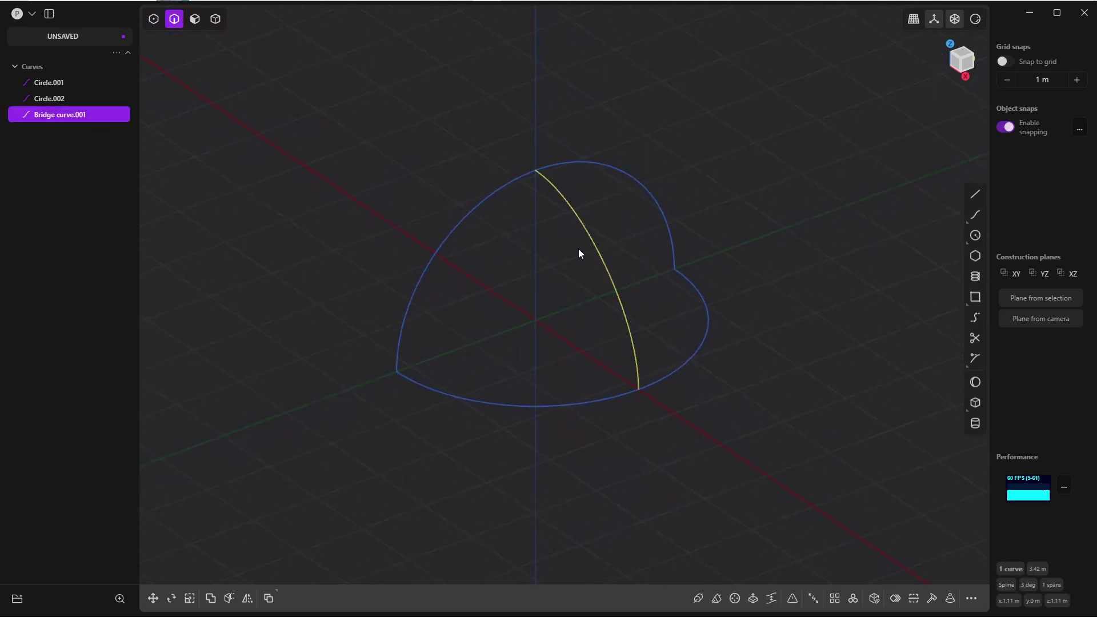
pyautogui.press('Delete')
# Step: Draw a vertical circle centred on the origin through the horizontal semicircle's midpoint and trim it to the quarter arc joining both semicircles
pyautogui.press('c')
pyautogui.click(536, 321)
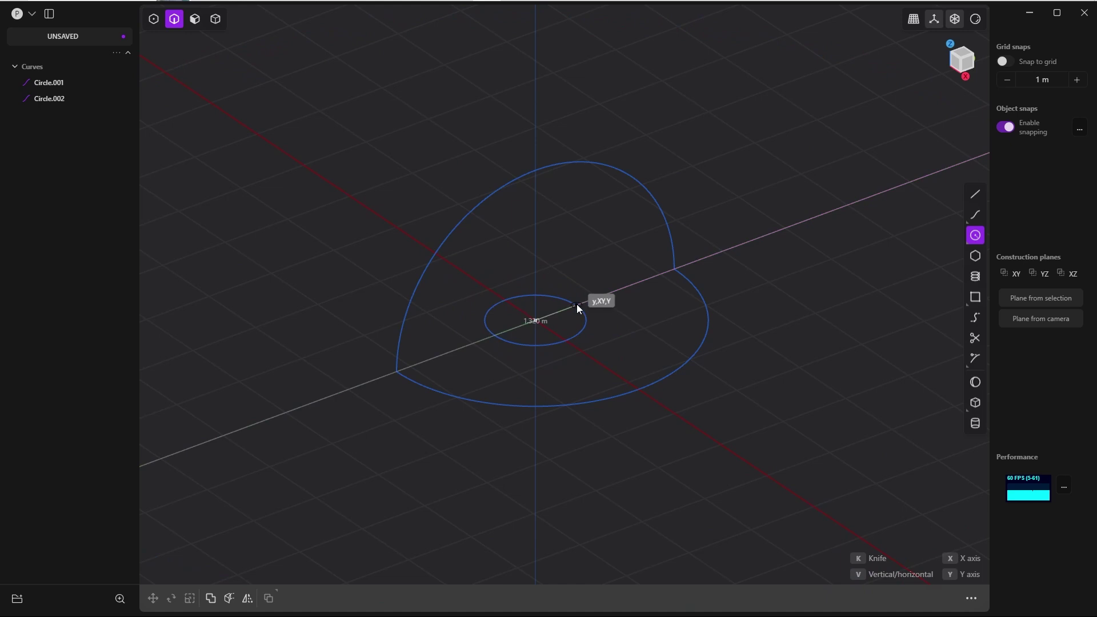
pyautogui.press('v')
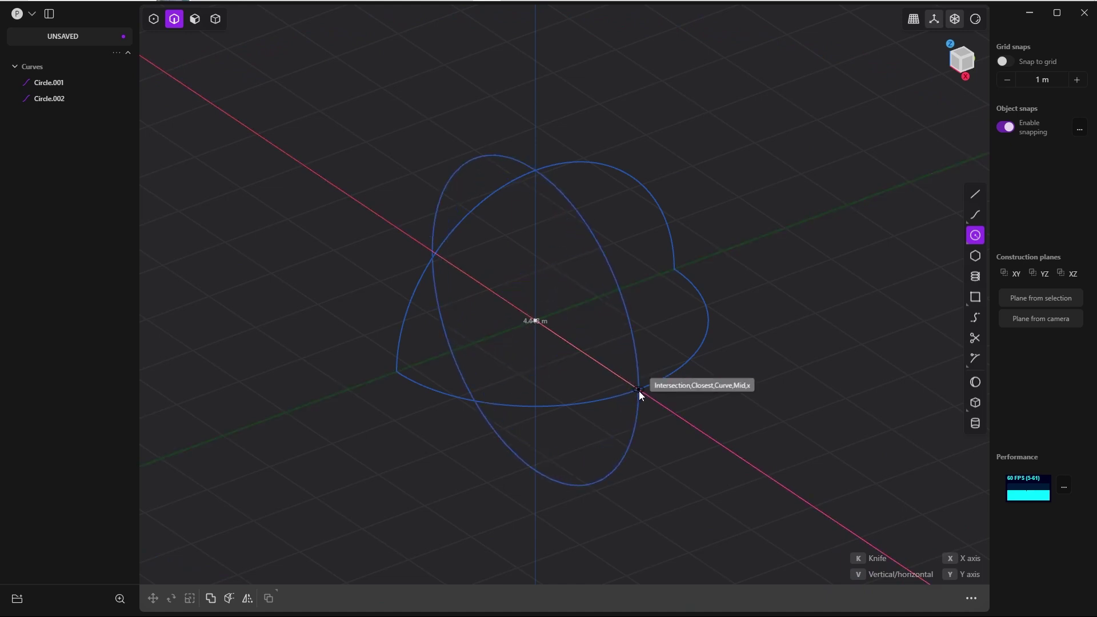
pyautogui.click(639, 391)
pyautogui.press('t')
pyautogui.click(598, 487)
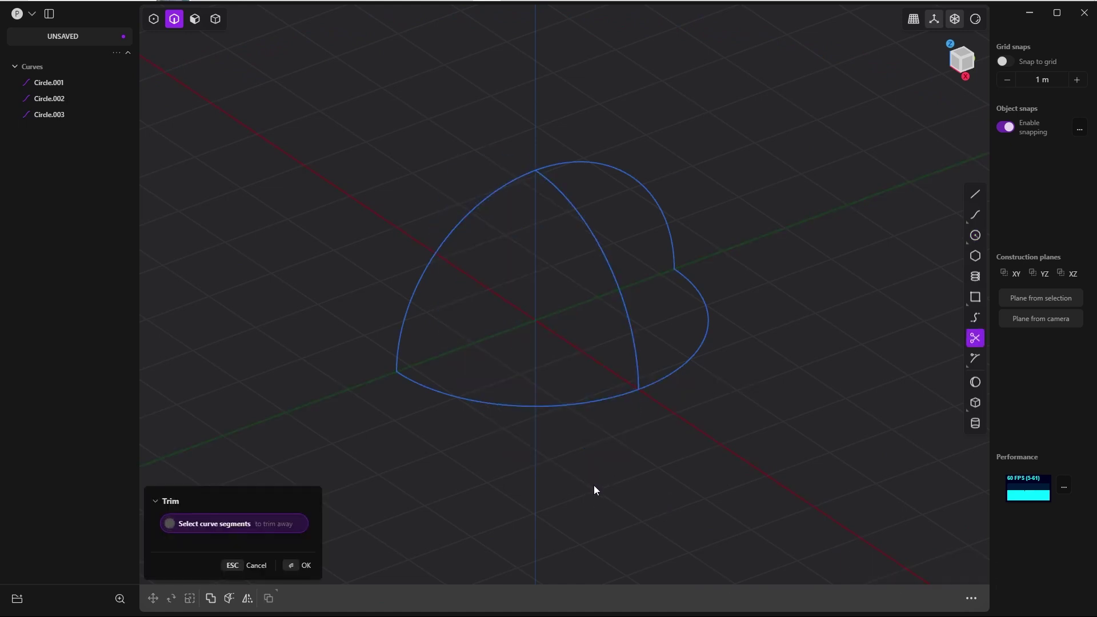
pyautogui.click(297, 565)
pyautogui.moveTo(594, 474); pyautogui.dragTo(546, 398, button='middle')
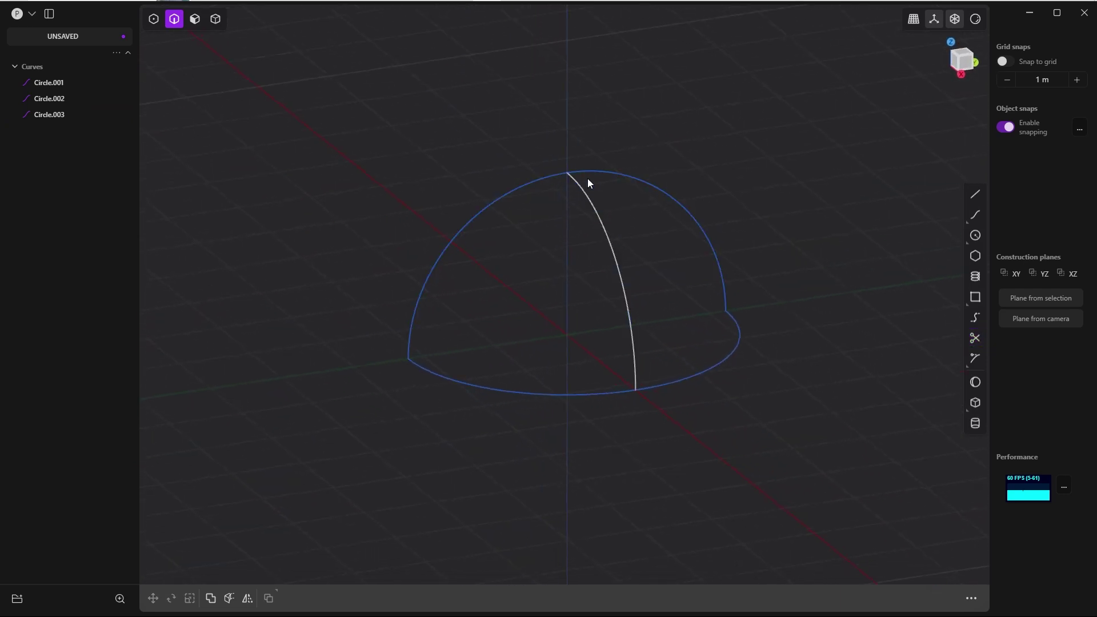
# Step: Draw a helper line about 2 m long backward along X from a point on the vertical semicircle, on the positive Y side of its midpoint
pyautogui.click(621, 286)
pyautogui.moveTo(647, 333); pyautogui.dragTo(563, 242, button='middle')
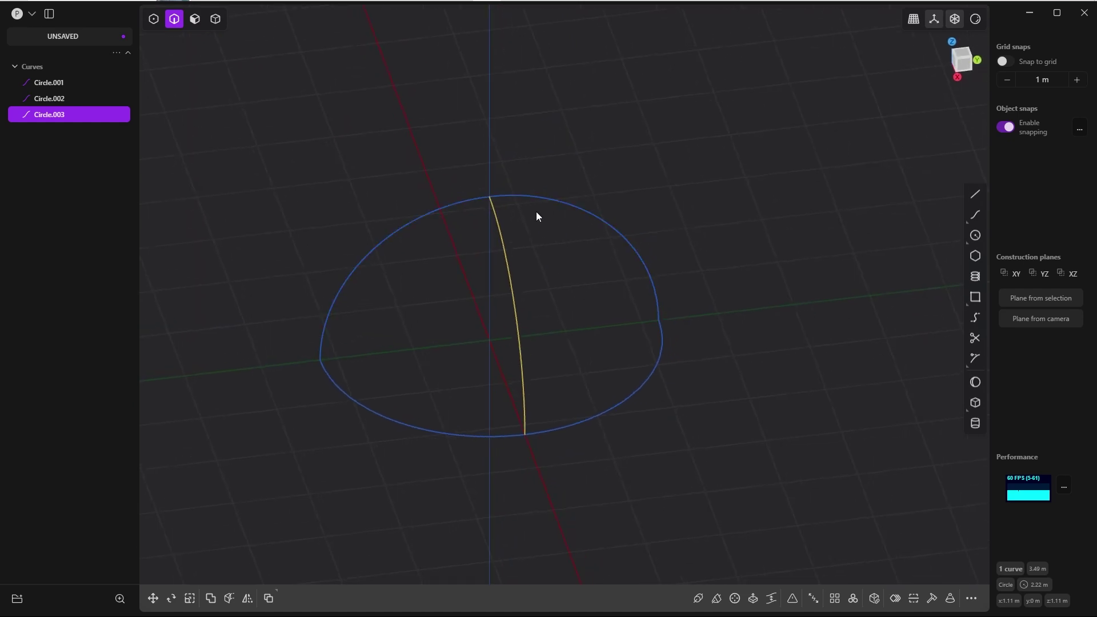
pyautogui.moveTo(531, 199); pyautogui.dragTo(581, 285, button='middle')
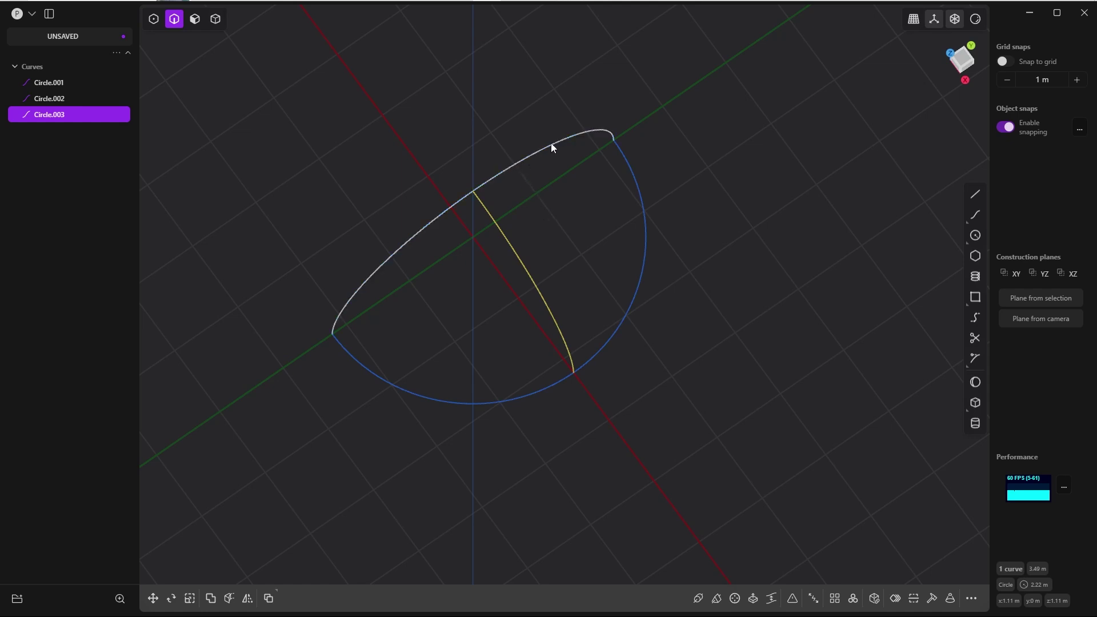
pyautogui.press('`')
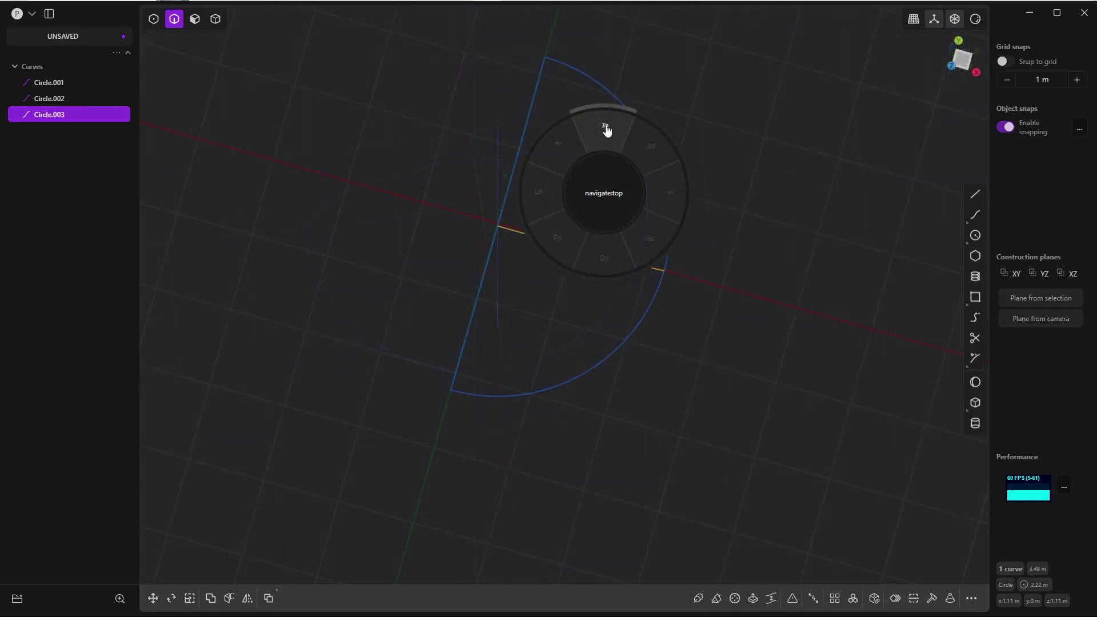
pyautogui.click(607, 128)
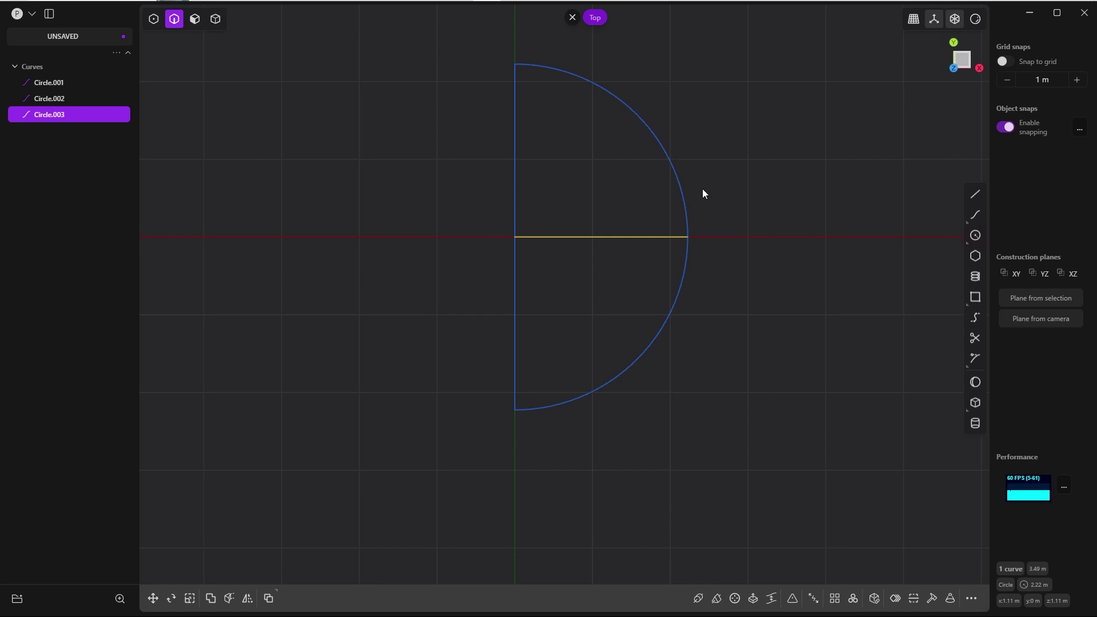
pyautogui.moveTo(639, 187); pyautogui.dragTo(563, 185, button='middle')
pyautogui.press('l')
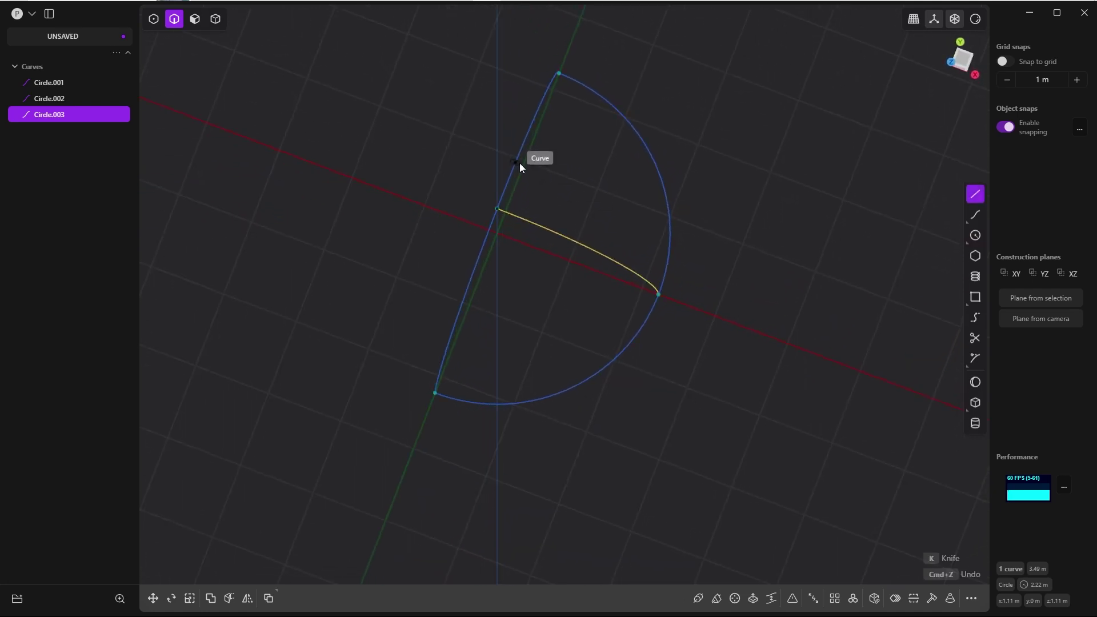
pyautogui.click(514, 167)
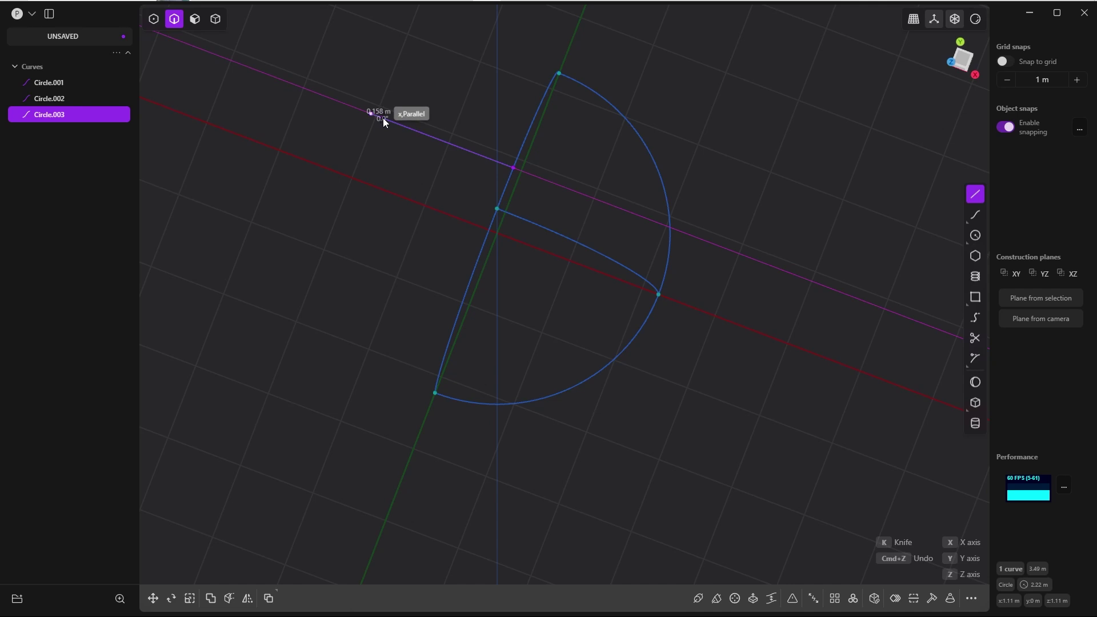
pyautogui.click(380, 119)
# Step: Draw a vertical helper line downward from the horizontal semicircle, on the positive Y side of the quarter arc
pyautogui.moveTo(722, 233); pyautogui.dragTo(714, 341, button='middle')
pyautogui.press('l')
pyautogui.click(714, 342)
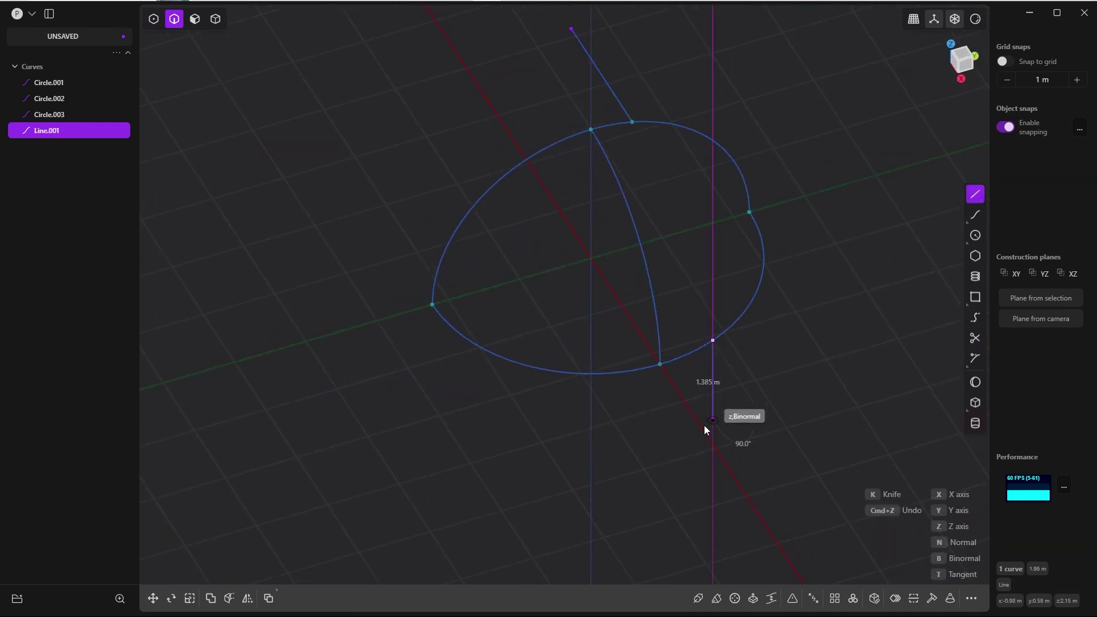
pyautogui.click(713, 449)
pyautogui.moveTo(665, 124); pyautogui.dragTo(686, 276, button='middle')
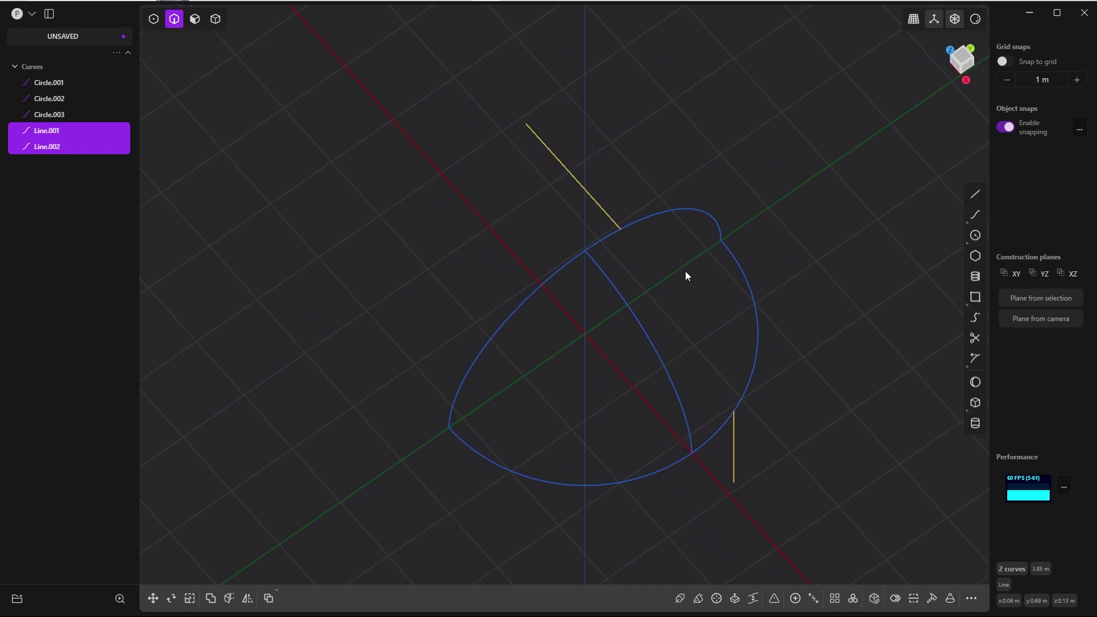
# Step: Isolate the two new helper lines and join their arc-side endpoints with a tangent Bridge Vertex curve
pyautogui.hotkey('shift', 'h')
pyautogui.press('Tab')
pyautogui.moveTo(606, 185); pyautogui.dragTo(794, 421)
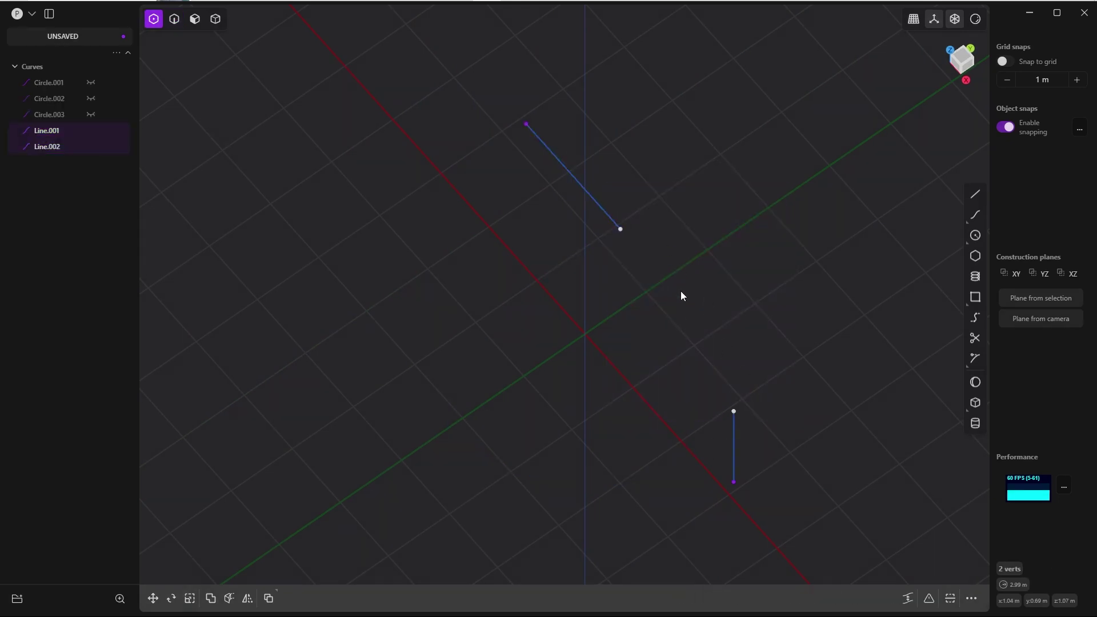
pyautogui.write('fbr')
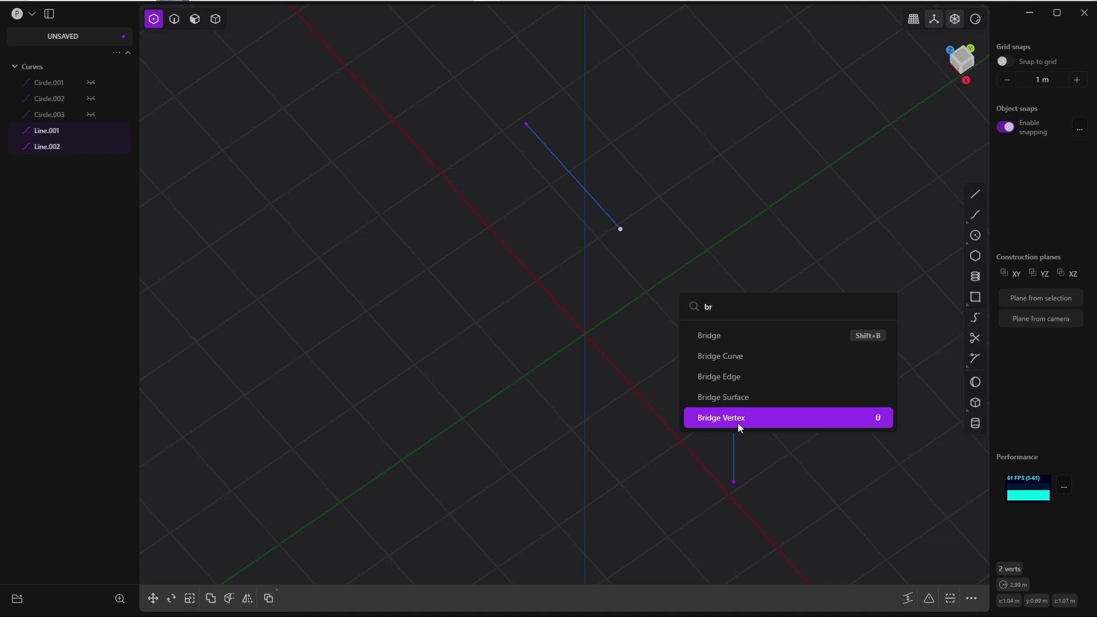
pyautogui.click(733, 424)
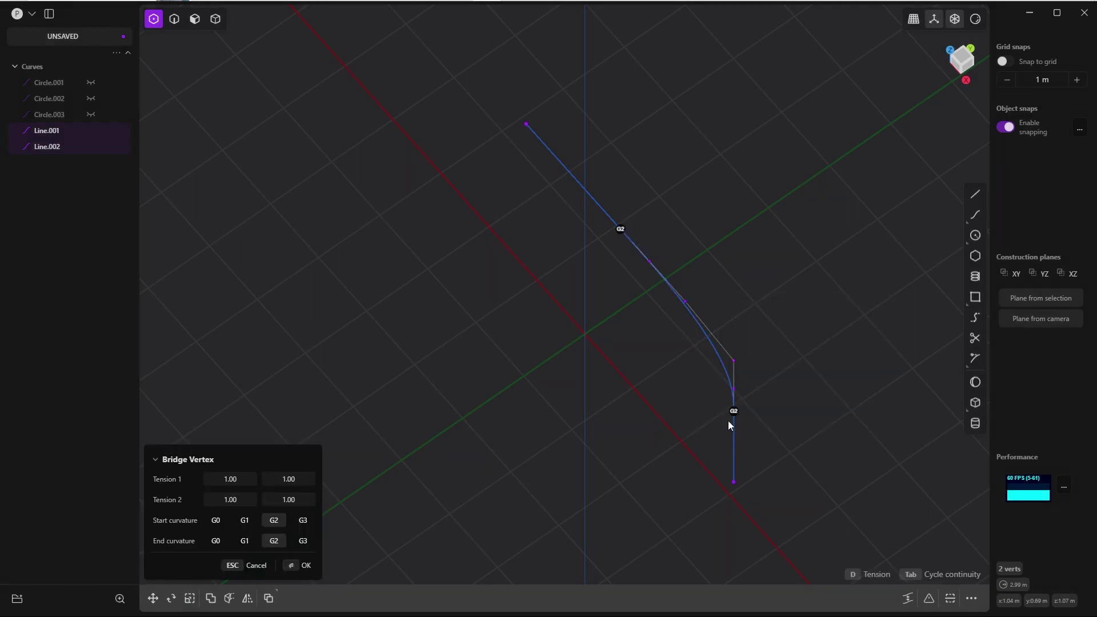
pyautogui.click(297, 567)
pyautogui.moveTo(702, 267); pyautogui.dragTo(675, 256, button='middle')
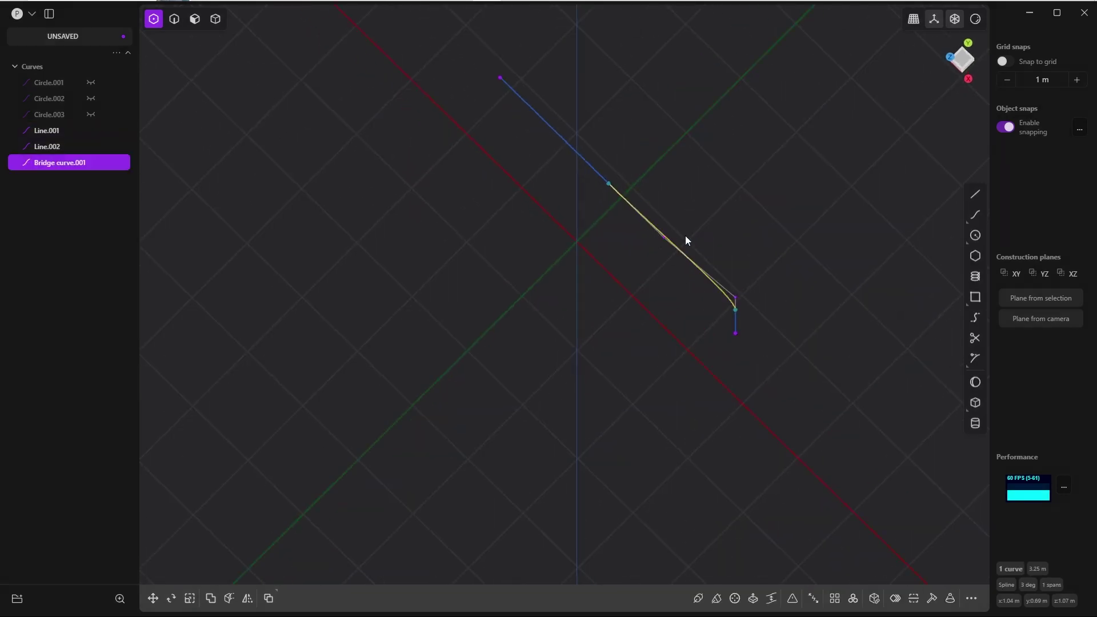
pyautogui.moveTo(667, 305); pyautogui.dragTo(621, 223, button='middle')
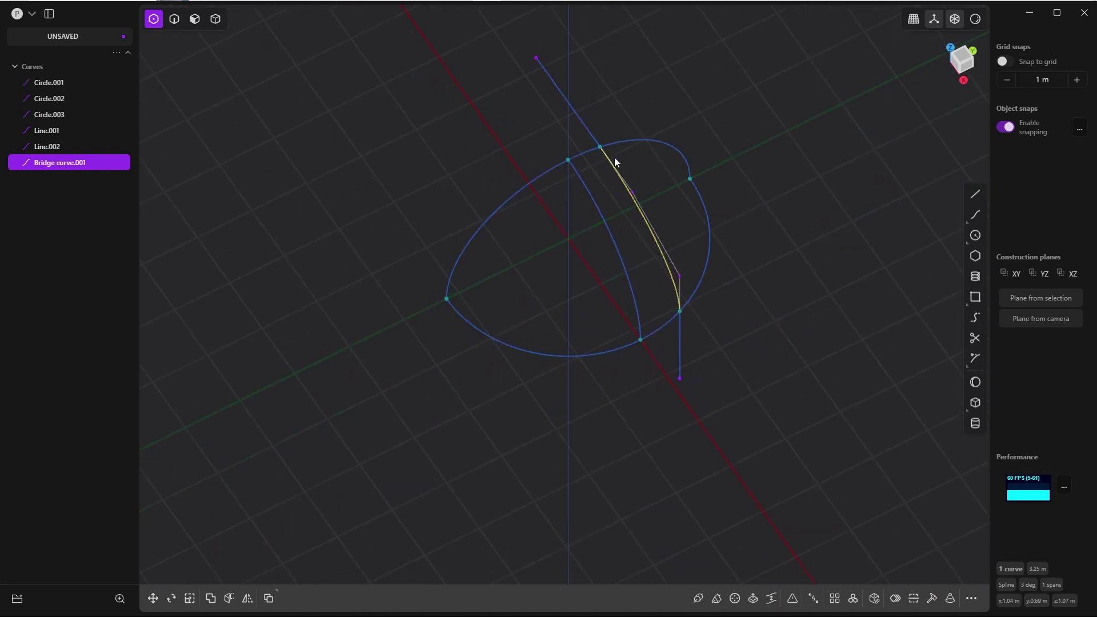
# Step: In the top view, duplicate the helper line parallel to X and move the copy 3.45513 m along X so it crosses the horizontal semicircle
pyautogui.moveTo(655, 236); pyautogui.dragTo(705, 312, button='middle')
pyautogui.press('`')
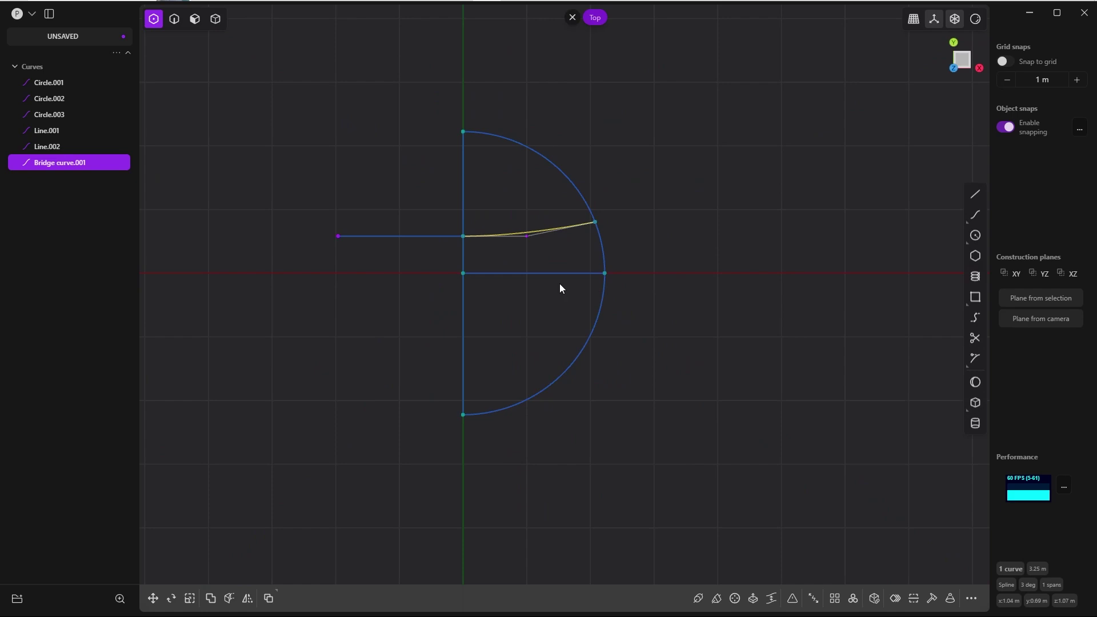
pyautogui.moveTo(588, 278); pyautogui.dragTo(625, 242, button='middle')
pyautogui.click(446, 265)
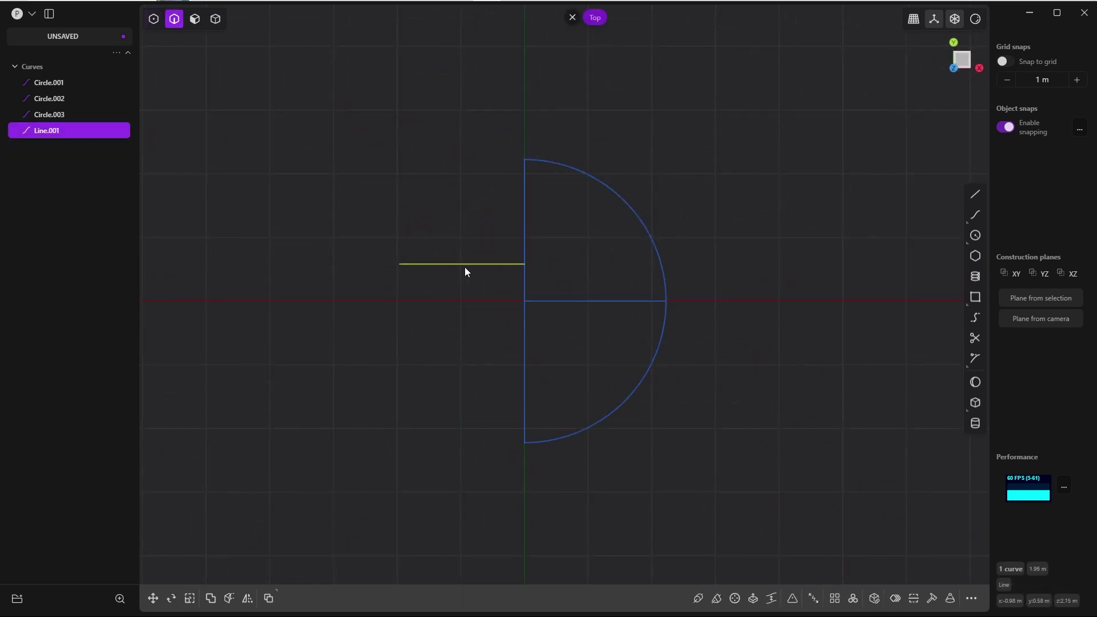
pyautogui.hotkey('ctrl', 'd')
pyautogui.click(722, 265)
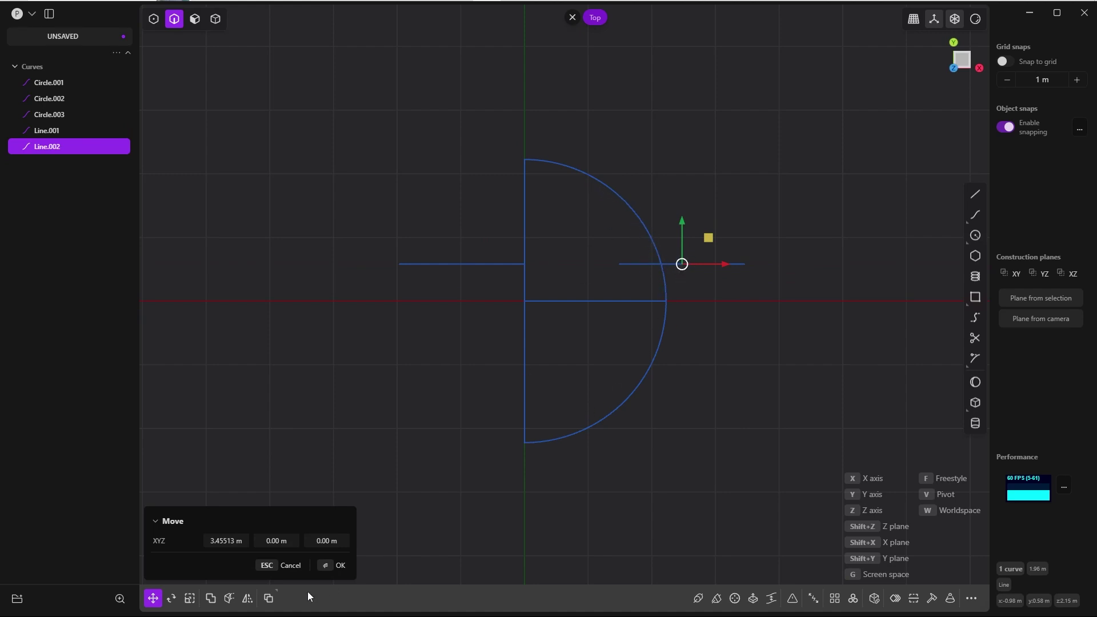
pyautogui.click(327, 566)
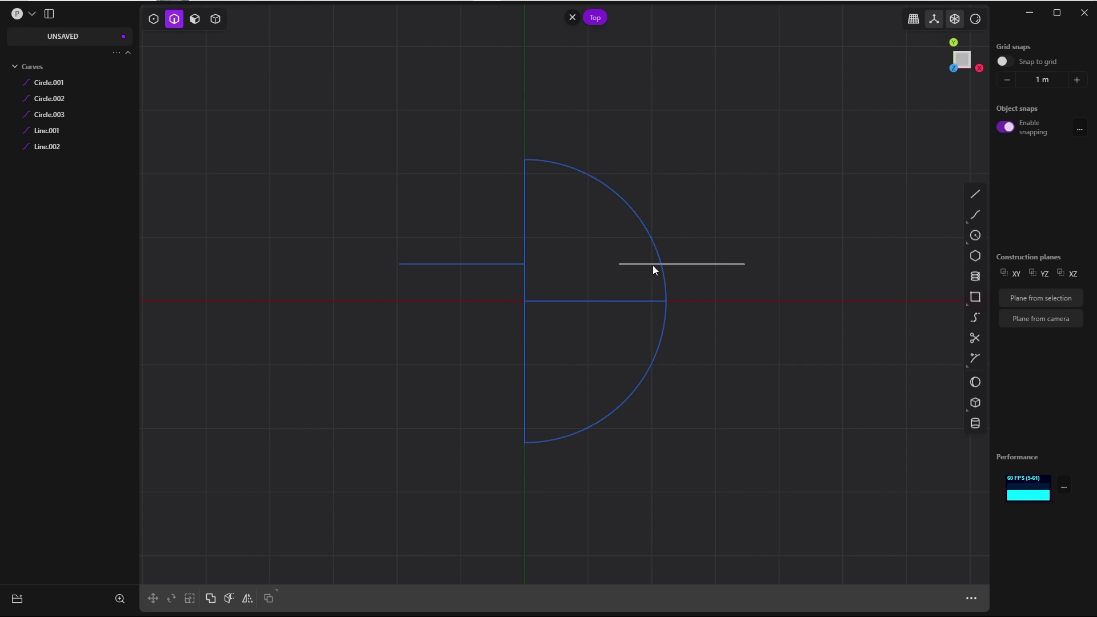
# Step: Cut the copied helper line where it crosses the horizontal semicircle and delete the piece inside the arc
pyautogui.click(682, 264)
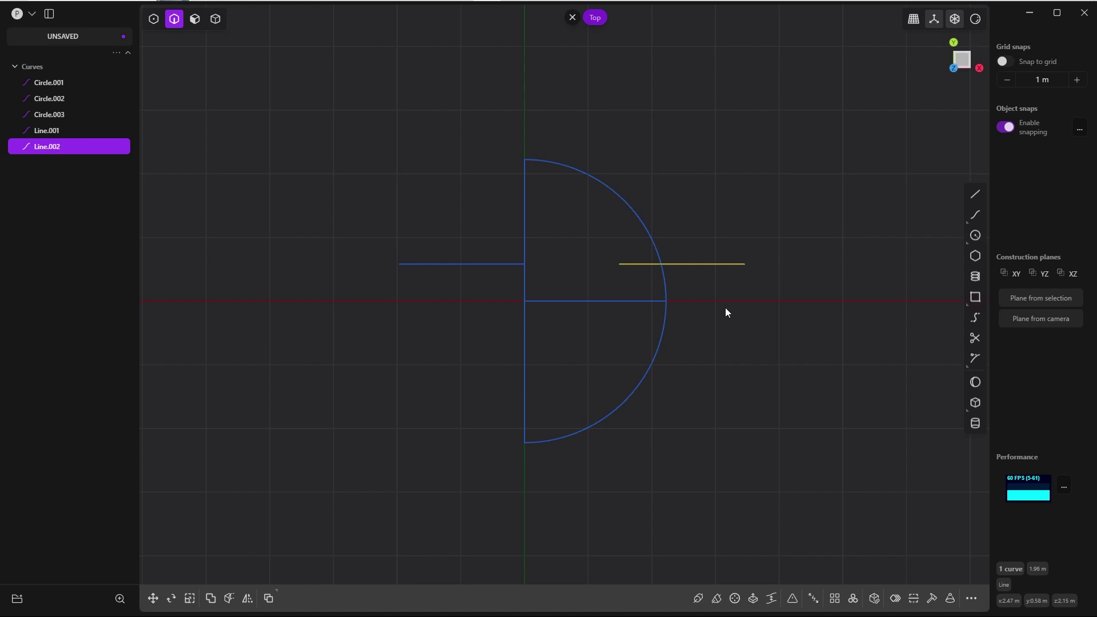
pyautogui.write('fcut')
pyautogui.click(752, 372)
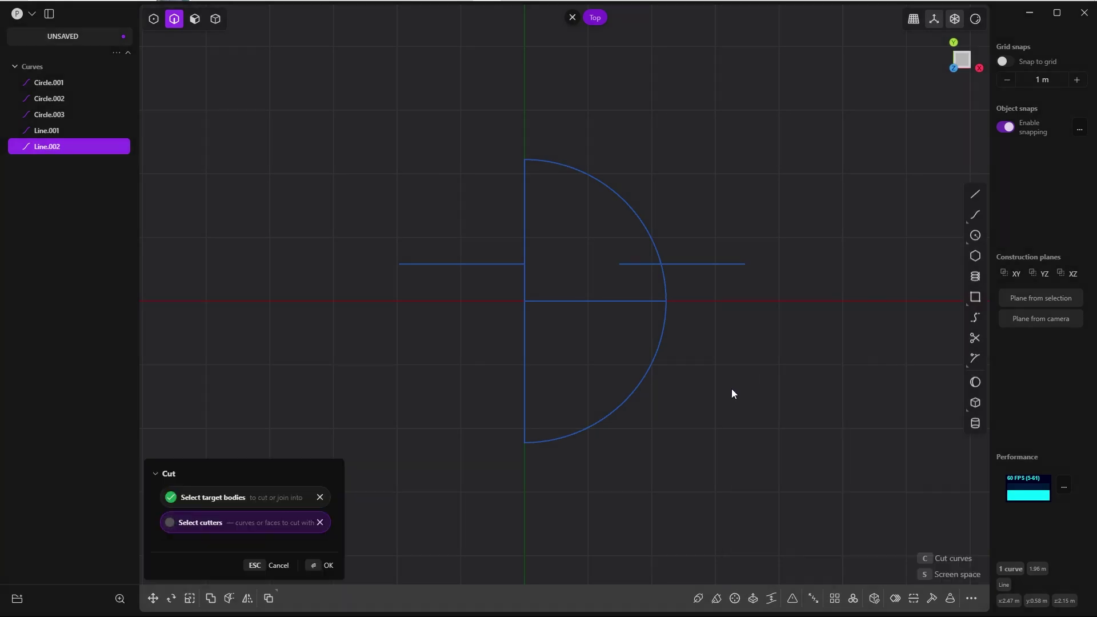
pyautogui.click(656, 348)
pyautogui.press('Return')
pyautogui.moveTo(718, 232); pyautogui.dragTo(678, 158, button='middle')
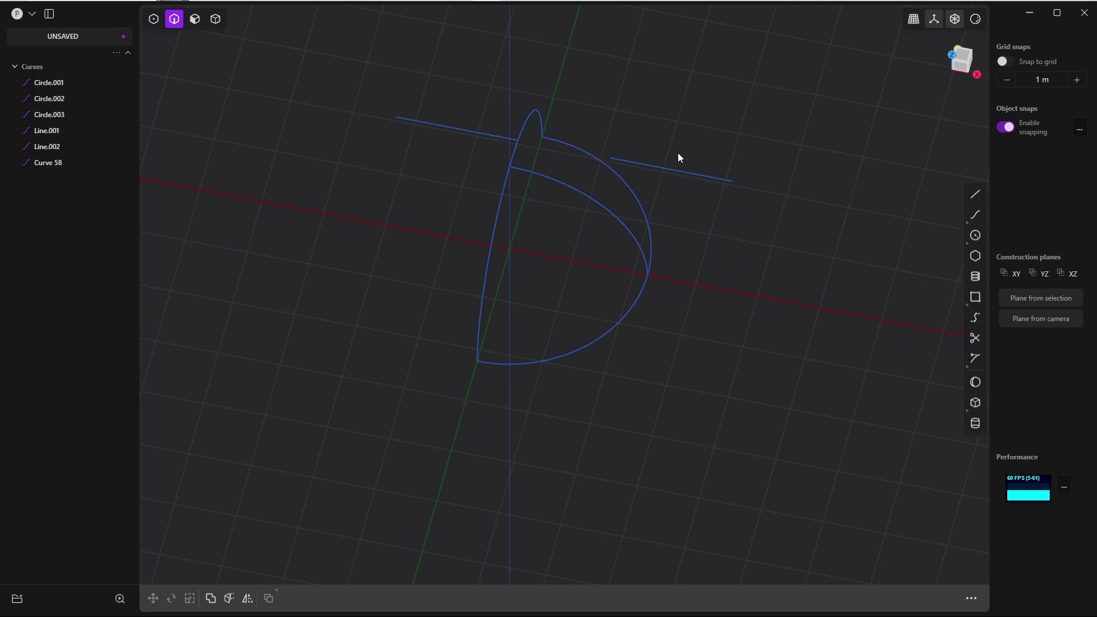
pyautogui.click(636, 165)
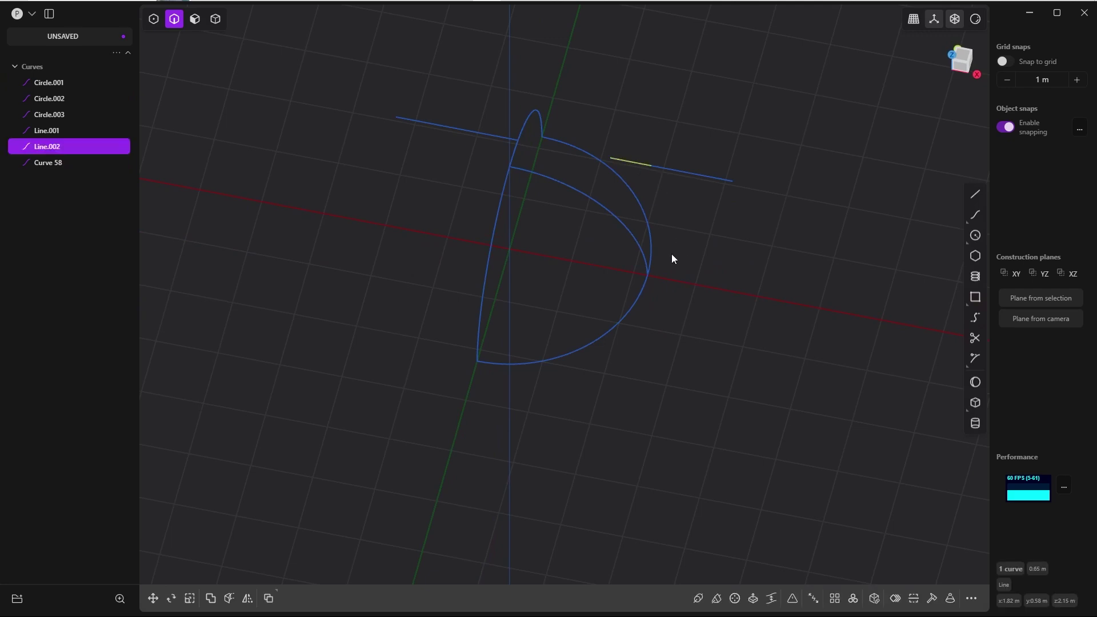
pyautogui.press('Delete')
# Step: Draw a vertical line about 4 m long downward from the remaining helper piece's inner end, past the horizontal semicircle
pyautogui.moveTo(681, 233); pyautogui.dragTo(650, 247, button='middle')
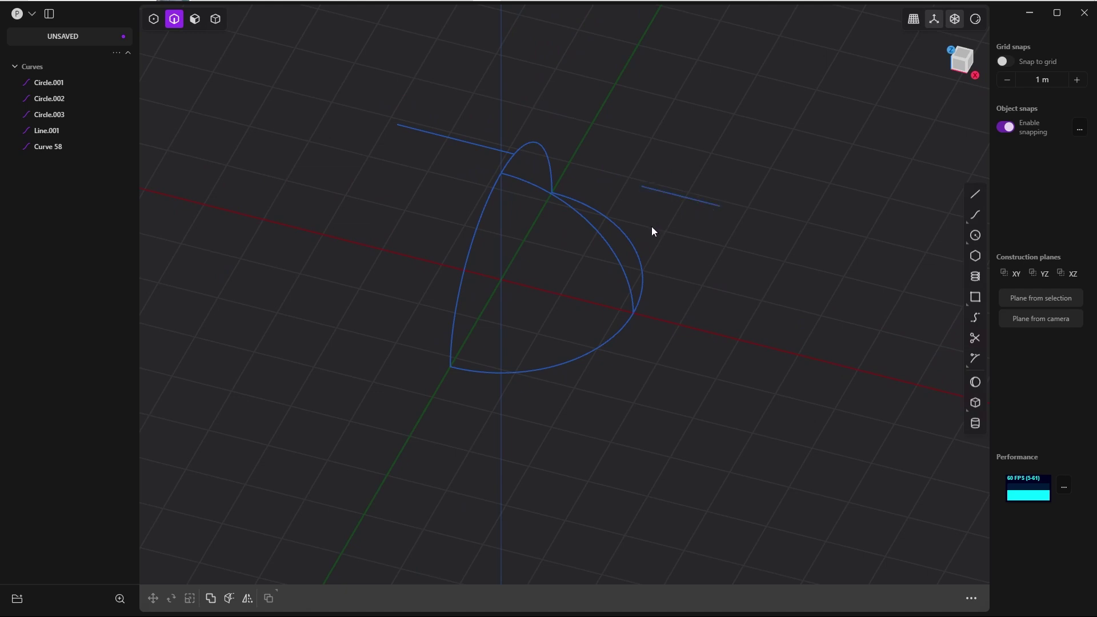
pyautogui.press('l')
pyautogui.click(642, 187)
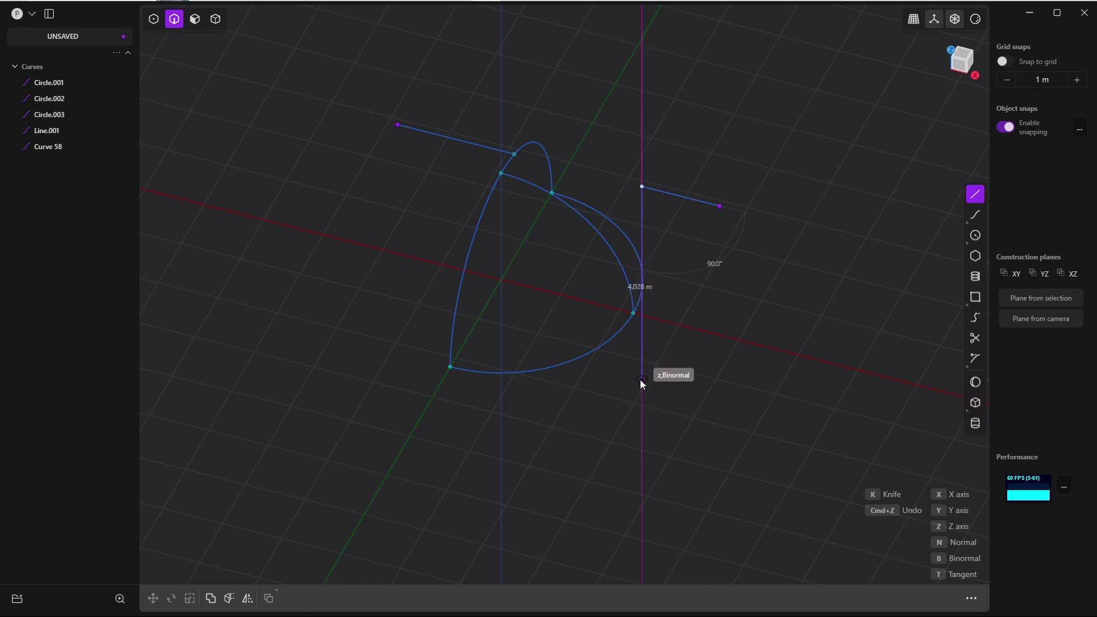
pyautogui.click(640, 379)
# Step: Trim away the vertical line's part above the horizontal semicircle and remove the leftover short helper piece
pyautogui.moveTo(639, 380); pyautogui.dragTo(653, 259, button='middle')
pyautogui.press('t')
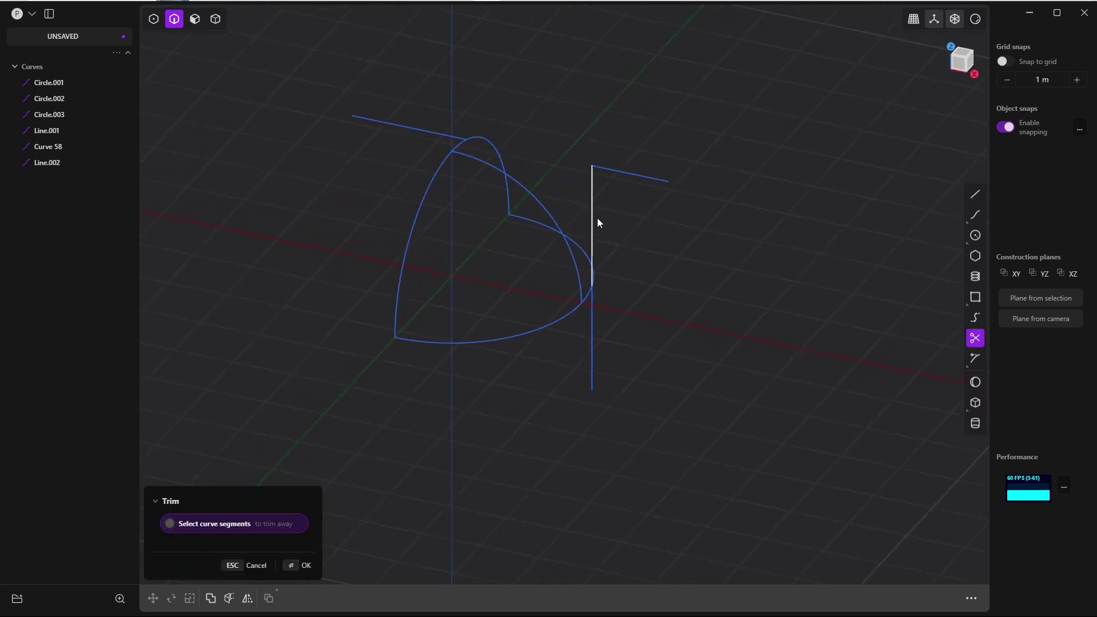
pyautogui.click(598, 219)
# Step: Isolate the X-direction and vertical helper lines and join their arc-side endpoints with a tangent Bridge Vertex curve
pyautogui.moveTo(729, 249); pyautogui.dragTo(657, 266, button='middle')
pyautogui.click(540, 184)
pyautogui.keyDown('shift'); pyautogui.click(602, 437); pyautogui.keyUp('shift')
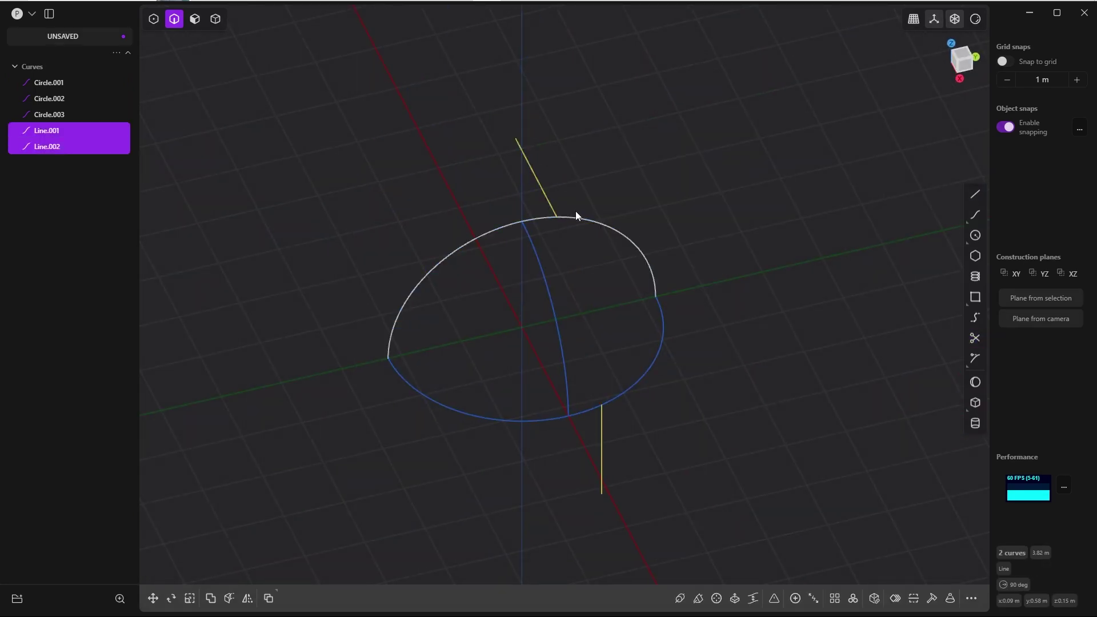
pyautogui.moveTo(583, 249); pyautogui.dragTo(675, 311, button='middle')
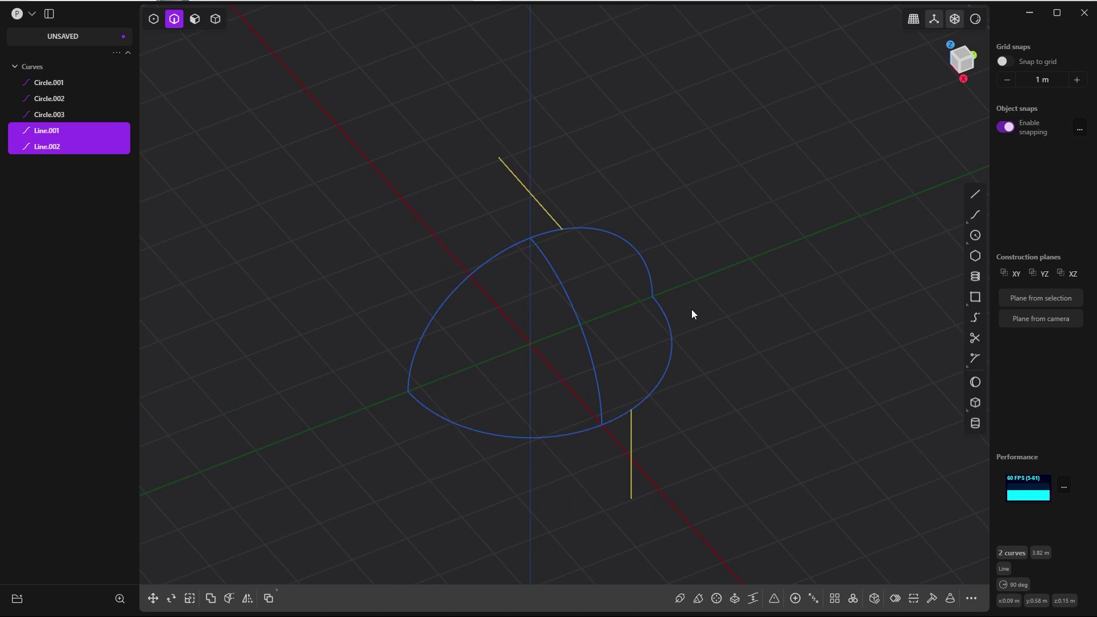
pyautogui.hotkey('shift', 'h')
pyautogui.press('Tab')
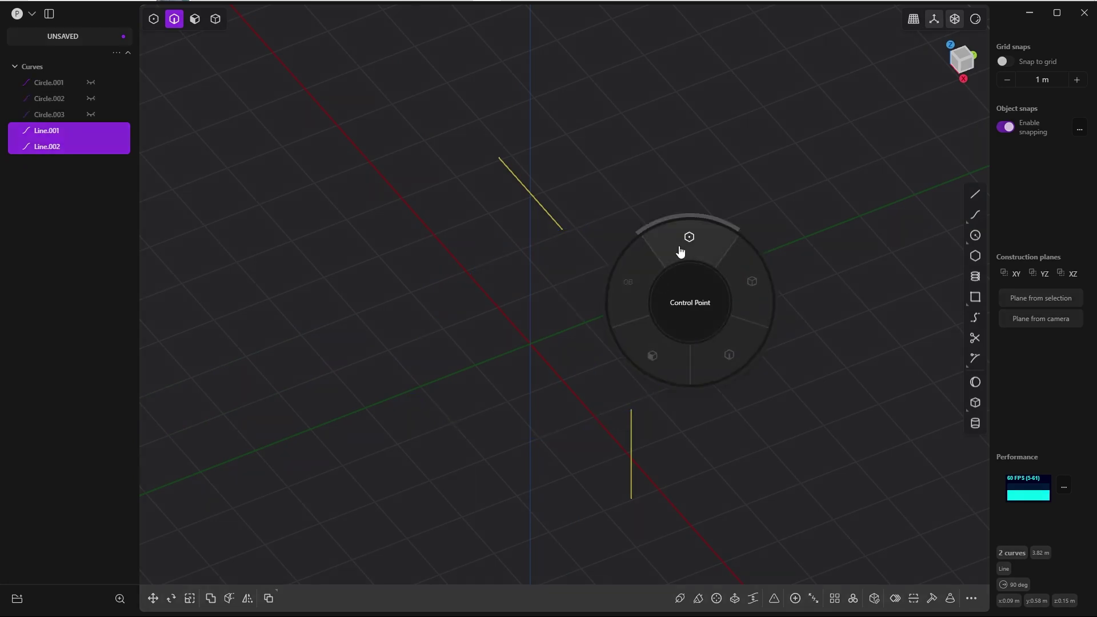
pyautogui.click(680, 249)
pyautogui.moveTo(552, 200); pyautogui.dragTo(708, 420)
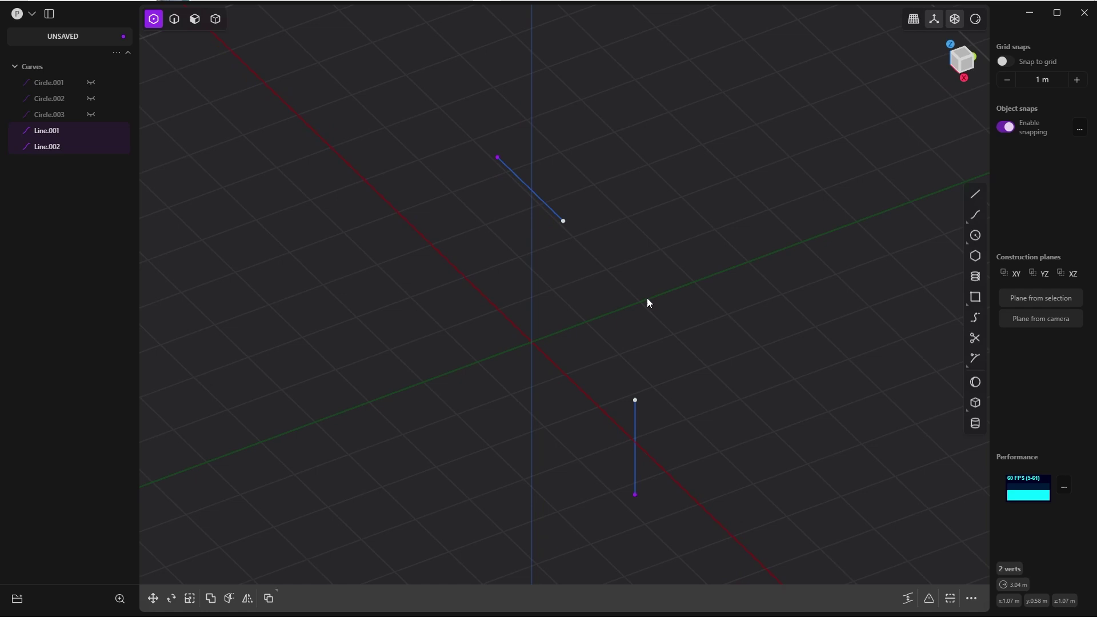
pyautogui.write('fbr')
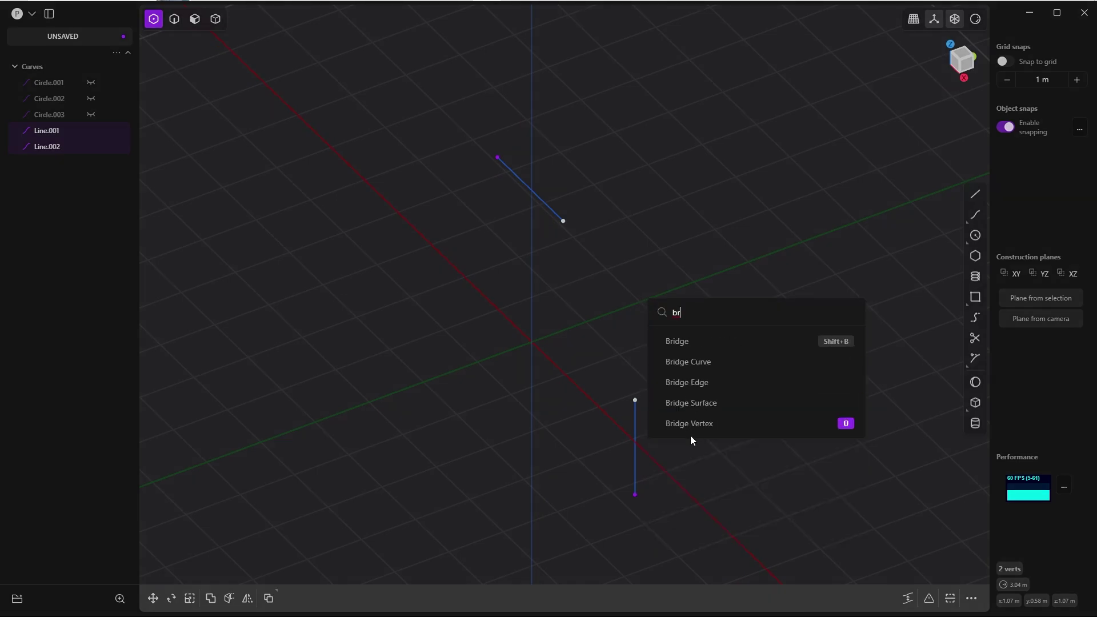
pyautogui.click(690, 428)
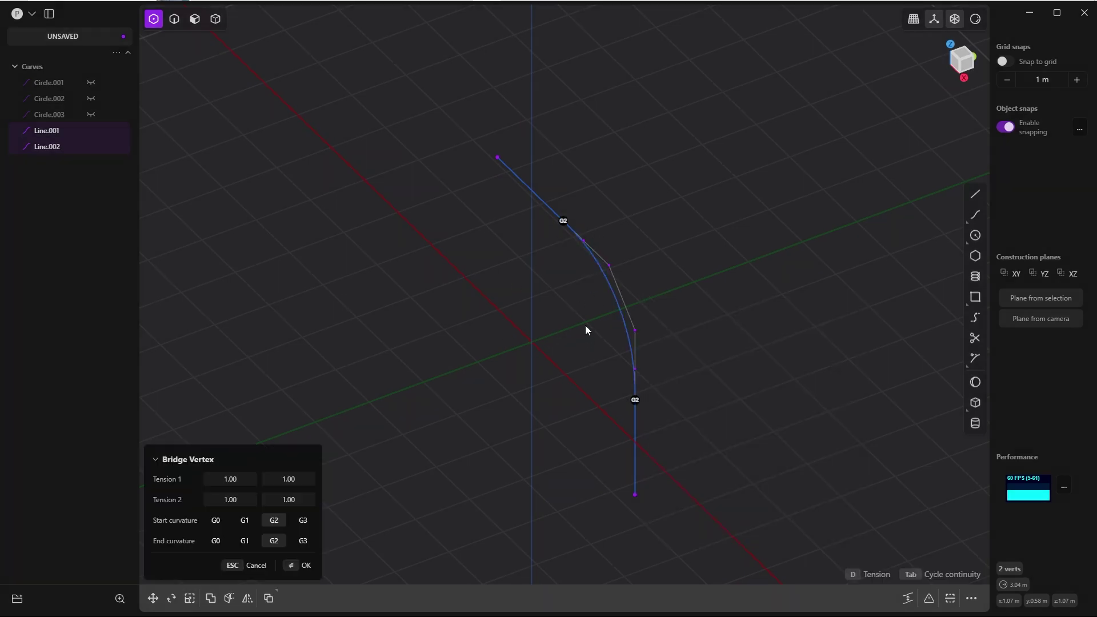
pyautogui.press('Return')
# Step: Show the hidden semicircles again and delete the two helper lines, keeping the new bridge curve
pyautogui.moveTo(585, 330); pyautogui.dragTo(668, 165, button='middle')
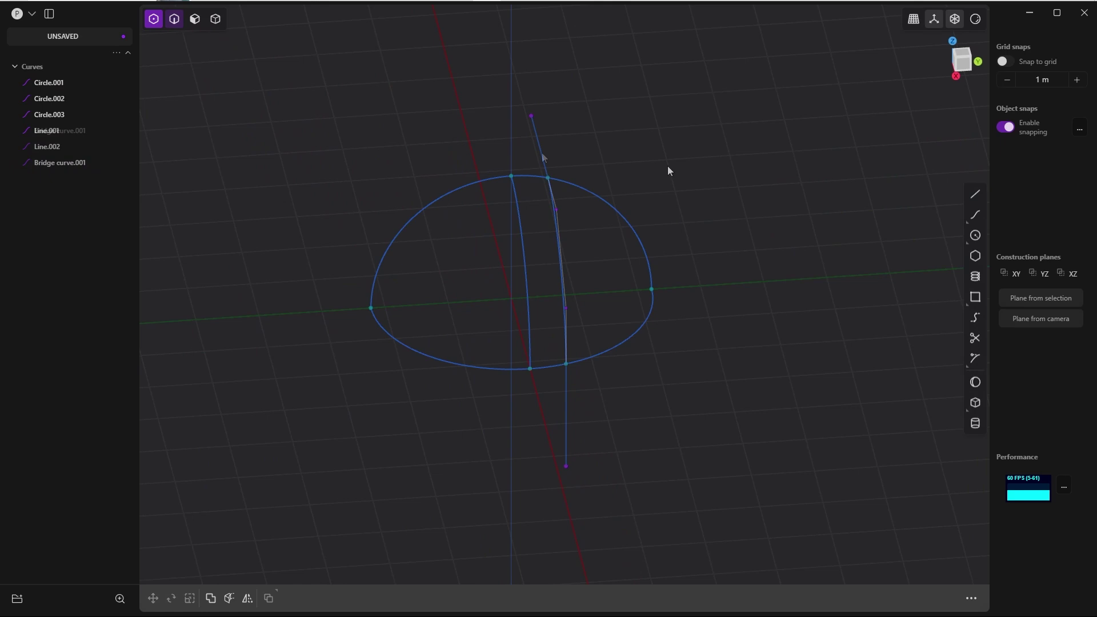
pyautogui.moveTo(623, 240); pyautogui.dragTo(720, 198, button='middle')
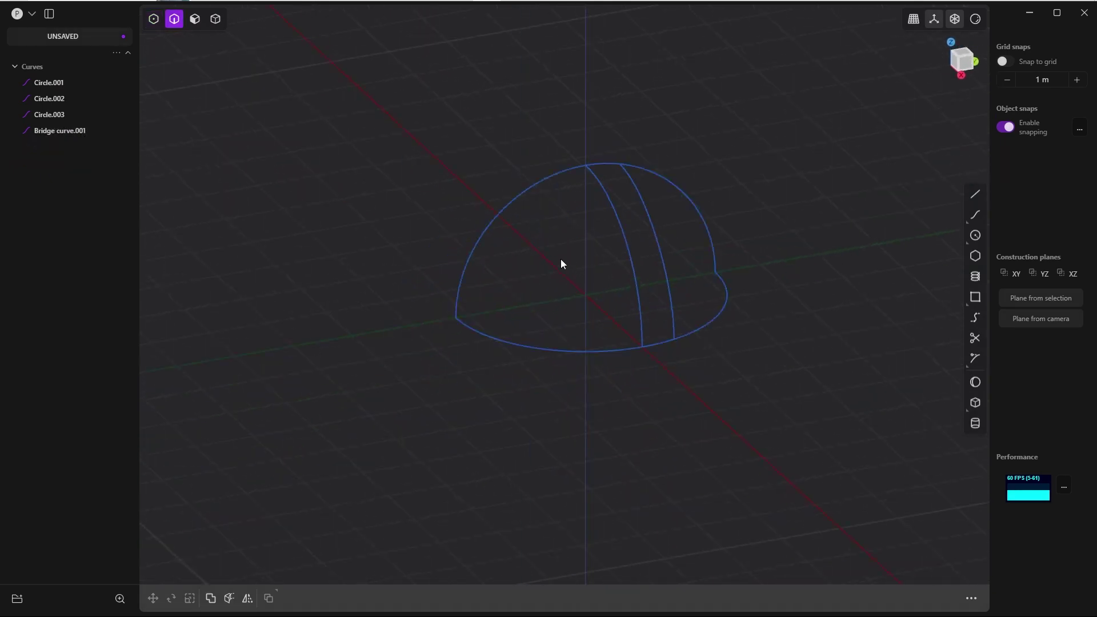
pyautogui.moveTo(561, 264); pyautogui.dragTo(558, 270, button='middle')
# Step: In the right view, draw a vertical helper line about 2 m long downward from the horizontal semicircle on the negative Y side
pyautogui.press('`')
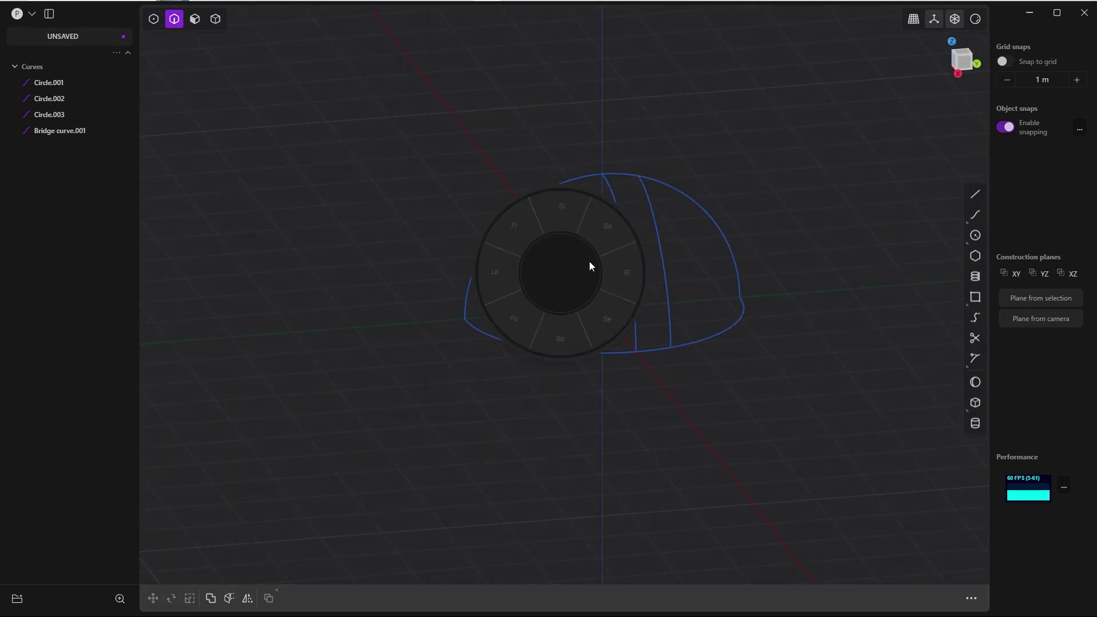
pyautogui.click(588, 261)
pyautogui.press('l')
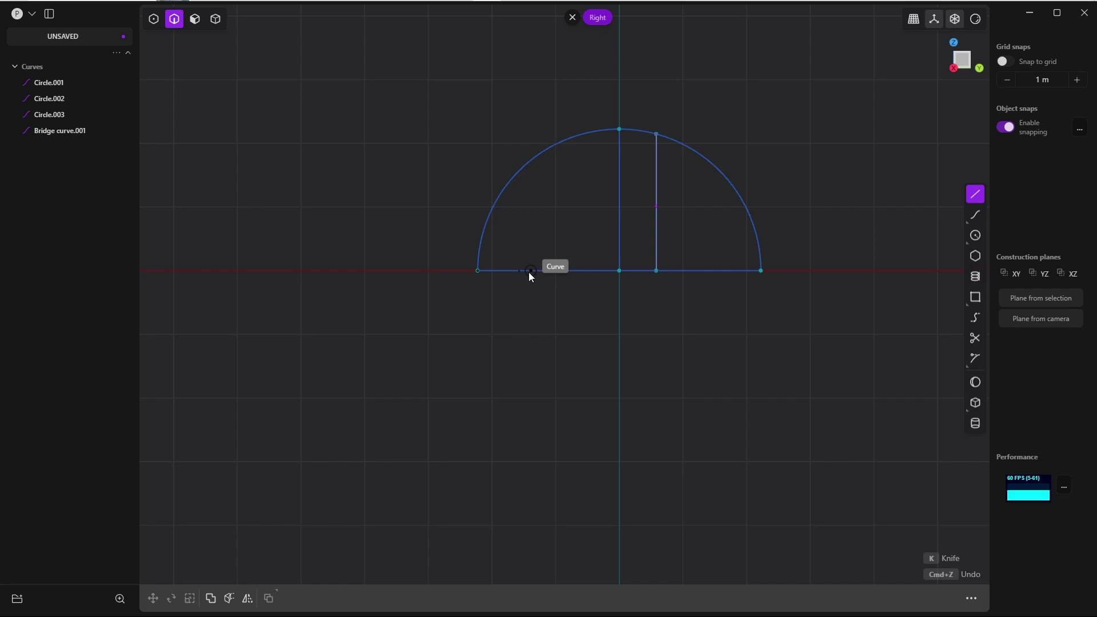
pyautogui.click(520, 273)
pyautogui.click(547, 273)
pyautogui.click(547, 401)
# Step: Duplicate the vertical helper line and move the copy 3.16795 m up along Z so it crosses the vertical semicircle
pyautogui.press('g')
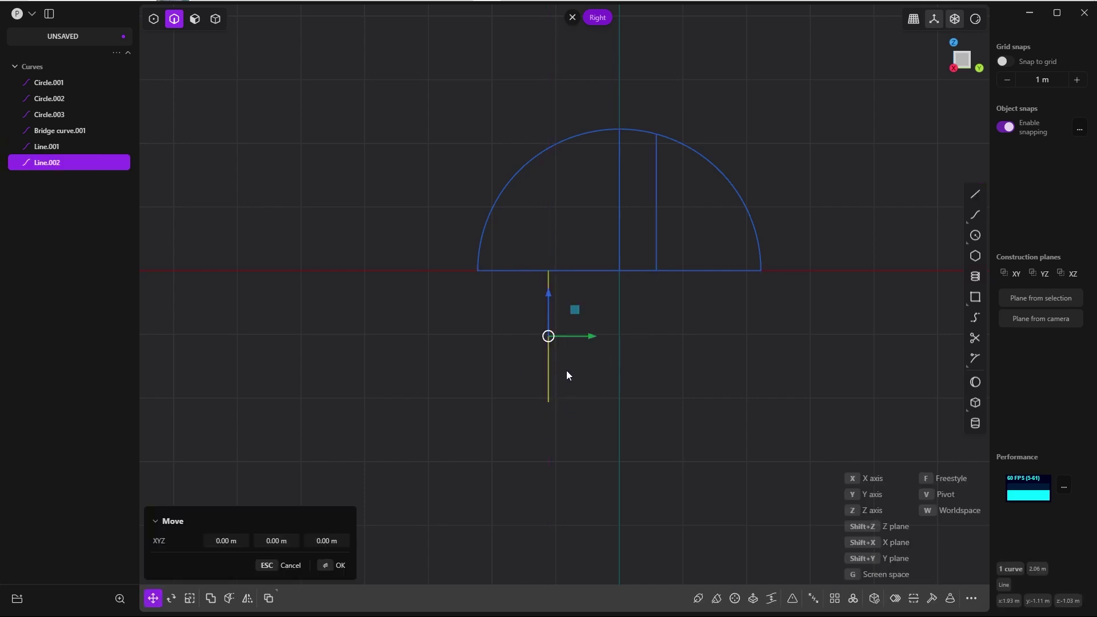
pyautogui.moveTo(549, 294); pyautogui.dragTo(559, 184)
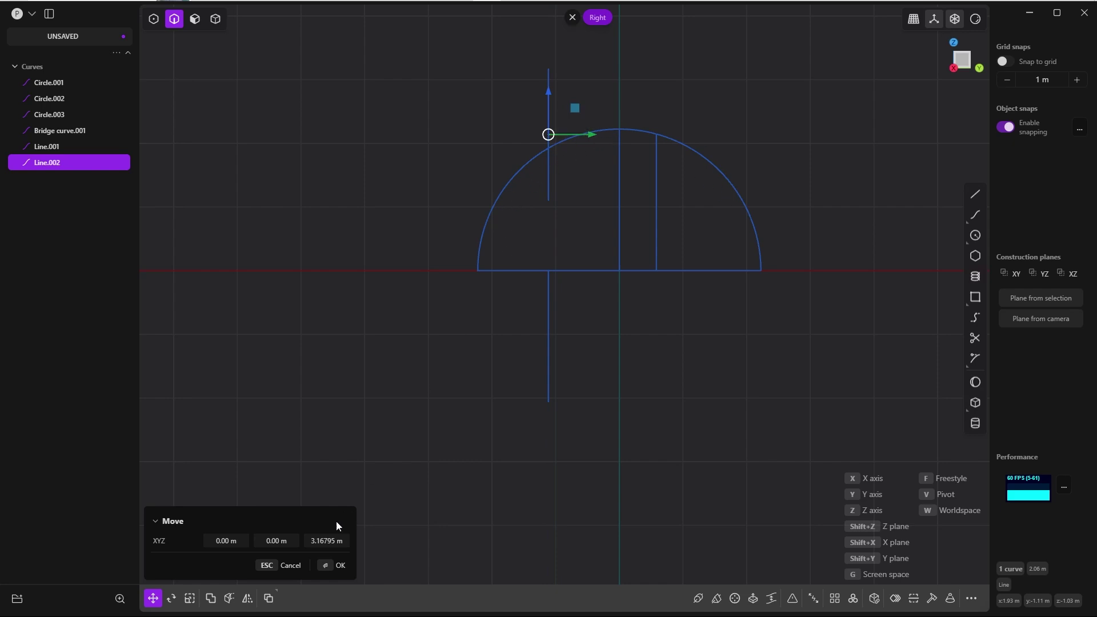
pyautogui.click(333, 566)
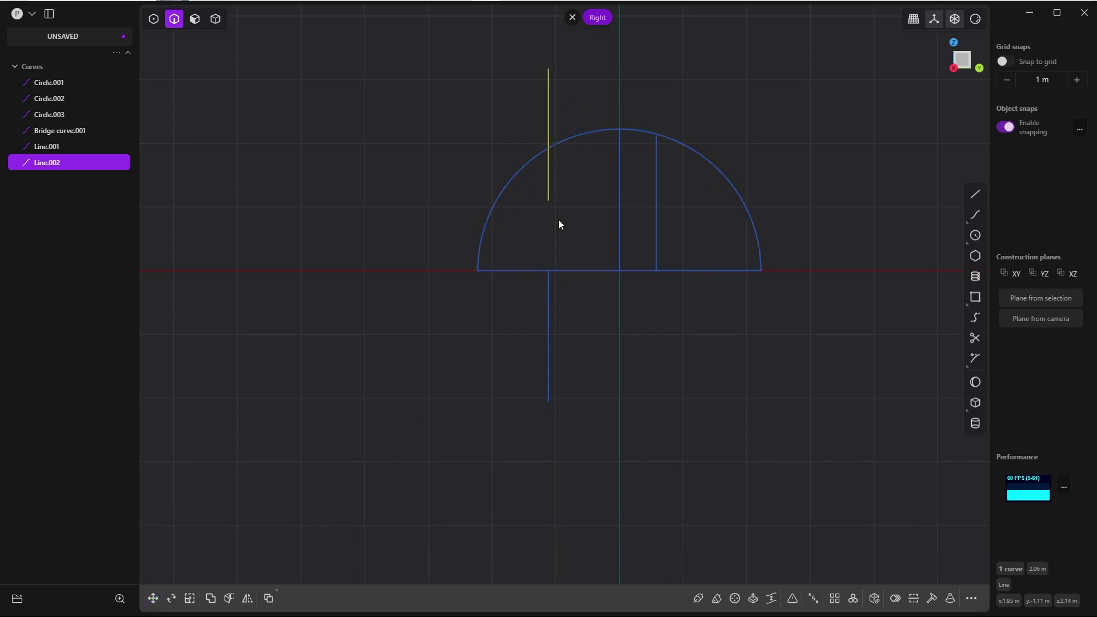
pyautogui.click(572, 204)
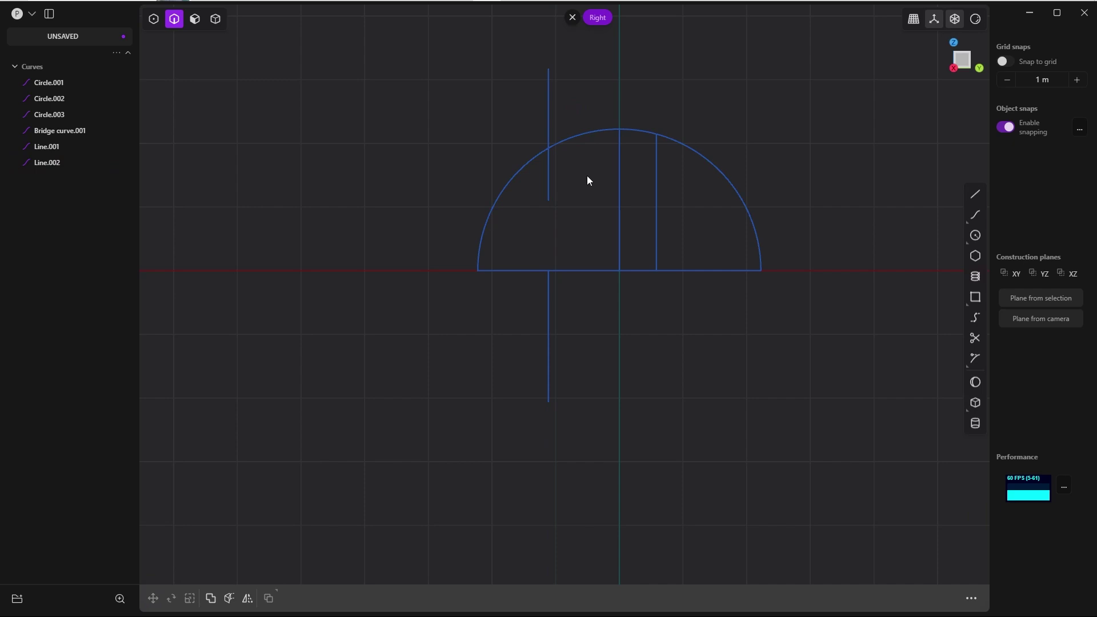
# Step: Cut the raised line copy with the vertical semicircle and delete the piece below the arc
pyautogui.click(549, 186)
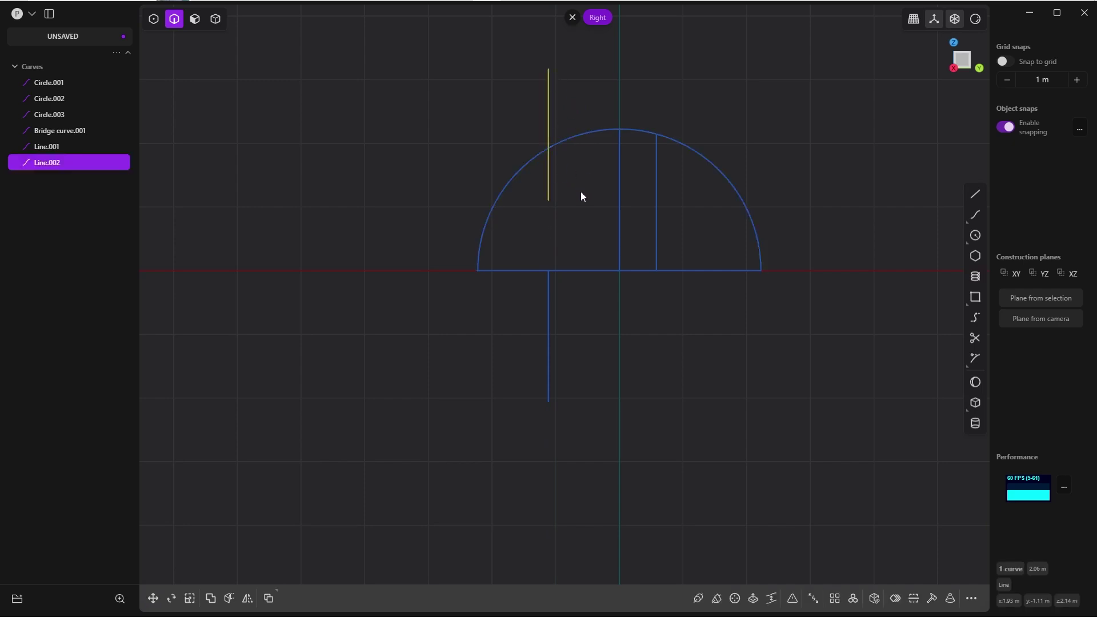
pyautogui.write('fcut')
pyautogui.press('Return')
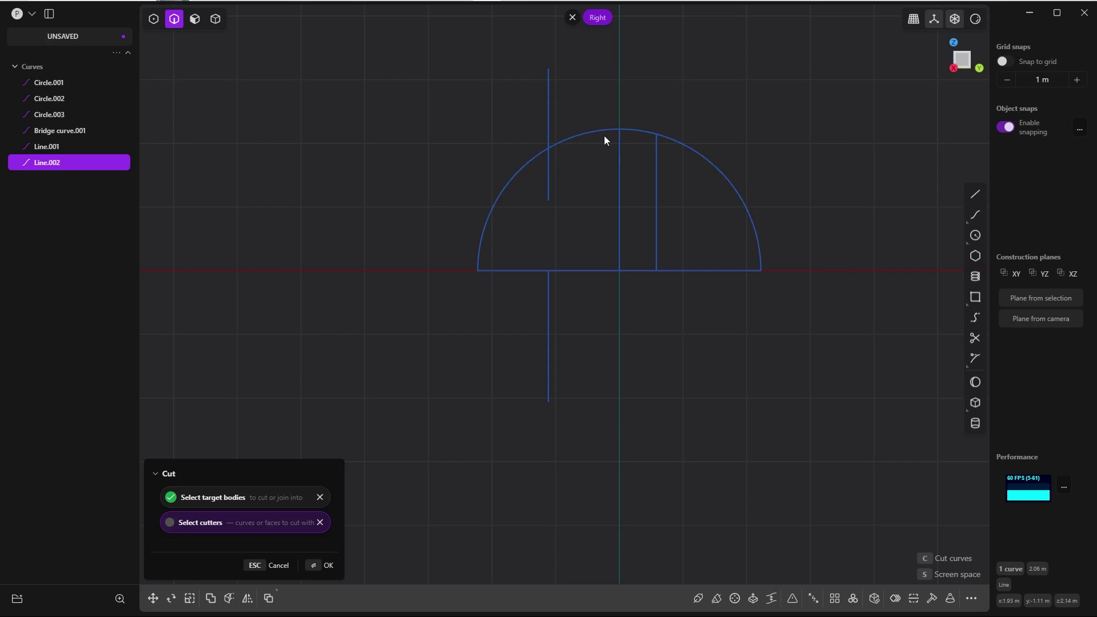
pyautogui.click(564, 140)
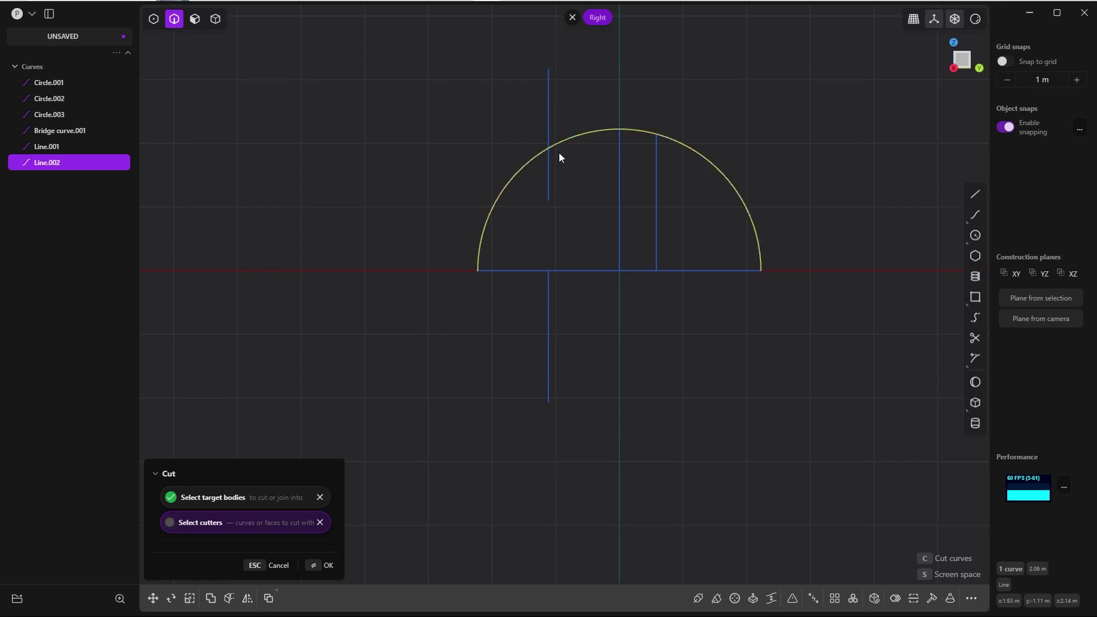
pyautogui.press('Return')
pyautogui.click(550, 187)
pyautogui.moveTo(549, 187); pyautogui.dragTo(637, 299, button='middle')
pyautogui.press('x')
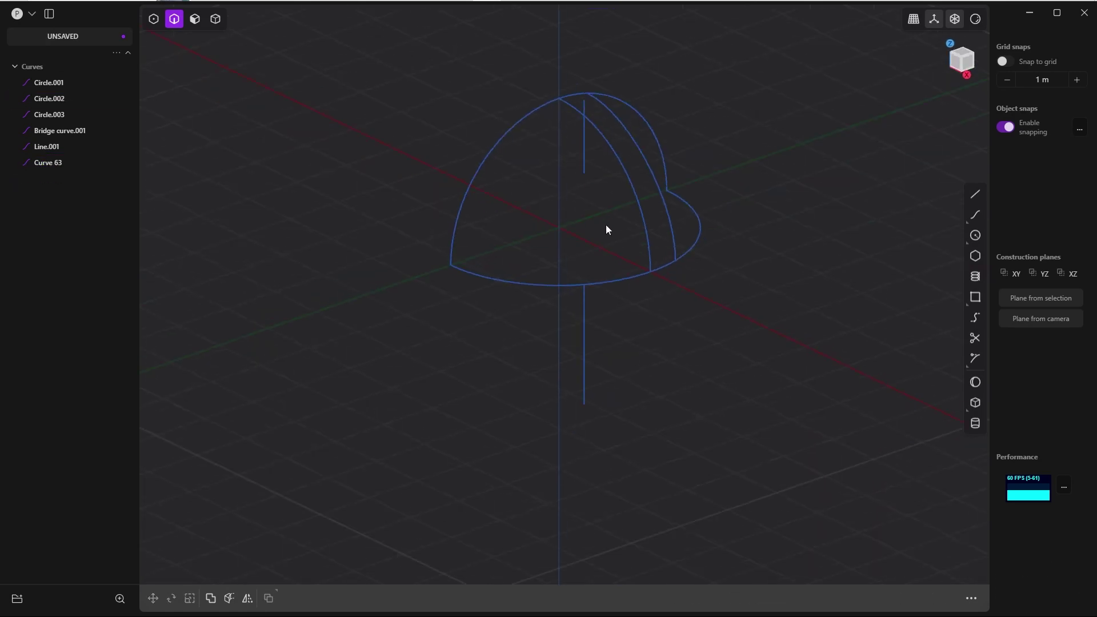
# Step: Draw a line backward along X from the remaining piece's lower end, extending past the vertical semicircle
pyautogui.keyDown('shift'); pyautogui.moveTo(606, 225); pyautogui.dragTo(664, 283, button='middle'); pyautogui.keyUp('shift')
pyautogui.hotkey('shift', 'a')
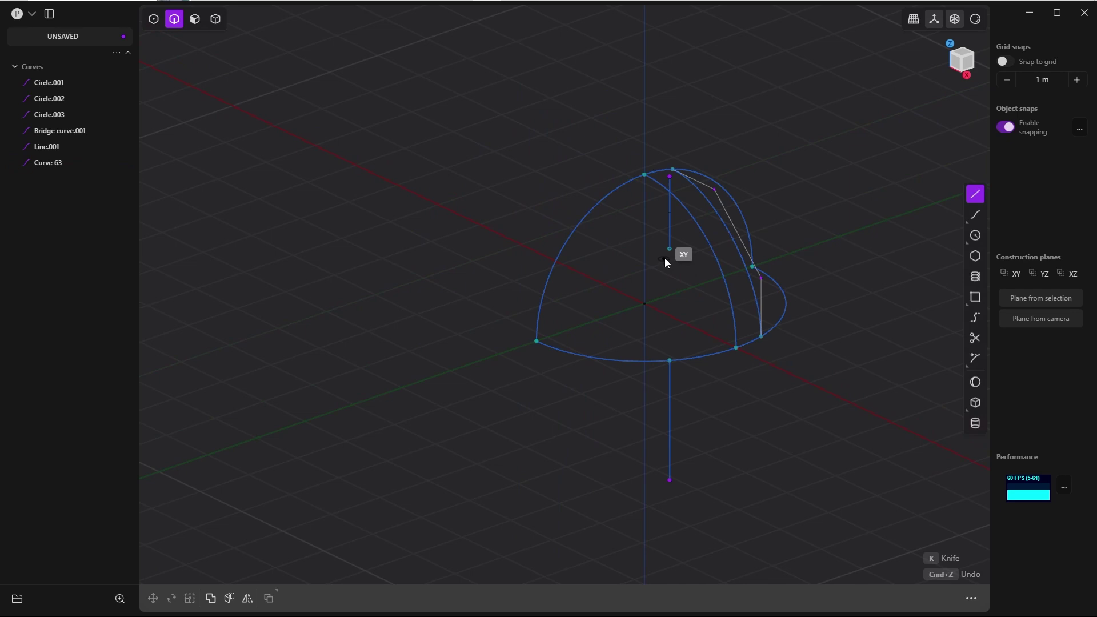
pyautogui.click(669, 250)
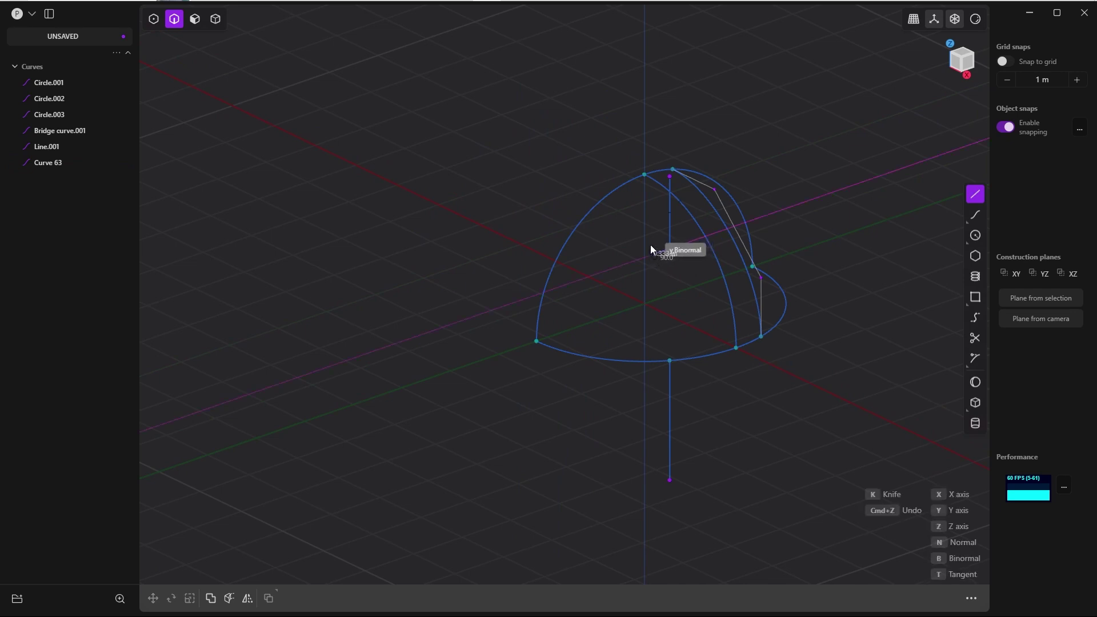
pyautogui.click(521, 179)
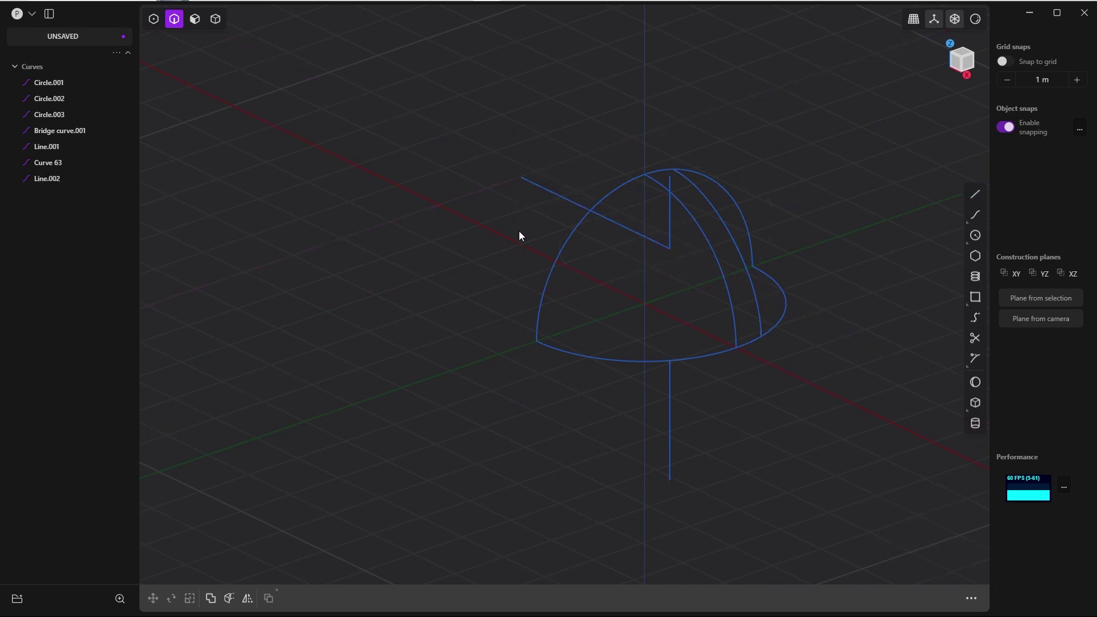
# Step: Trim away the new line's part in front of the vertical semicircle together with the leftover short vertical piece
pyautogui.press('t')
pyautogui.click(671, 223)
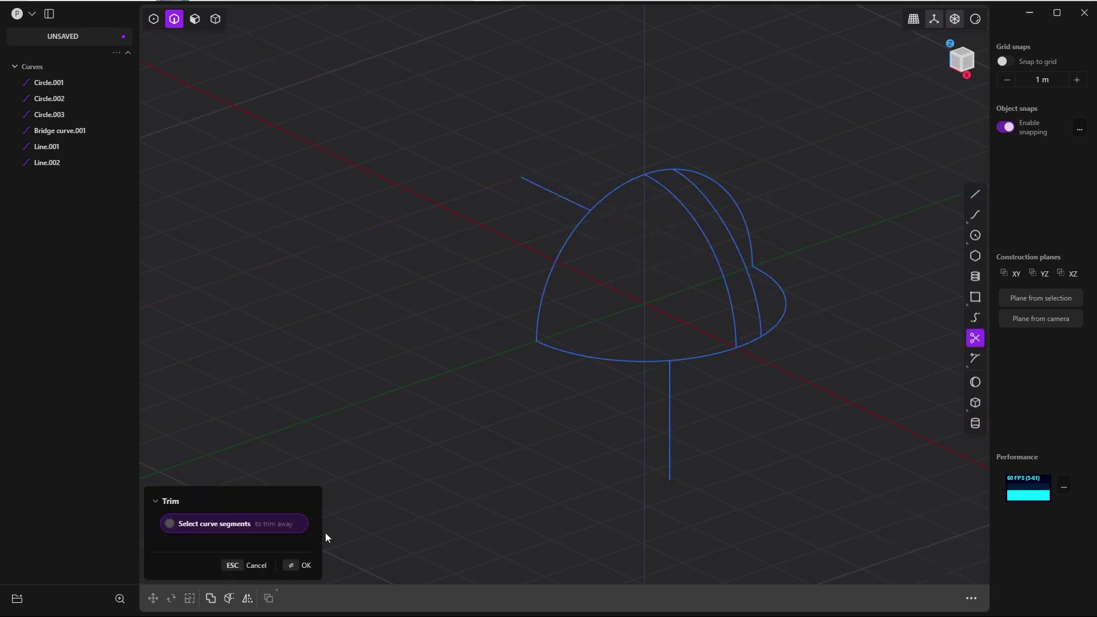
pyautogui.click(295, 568)
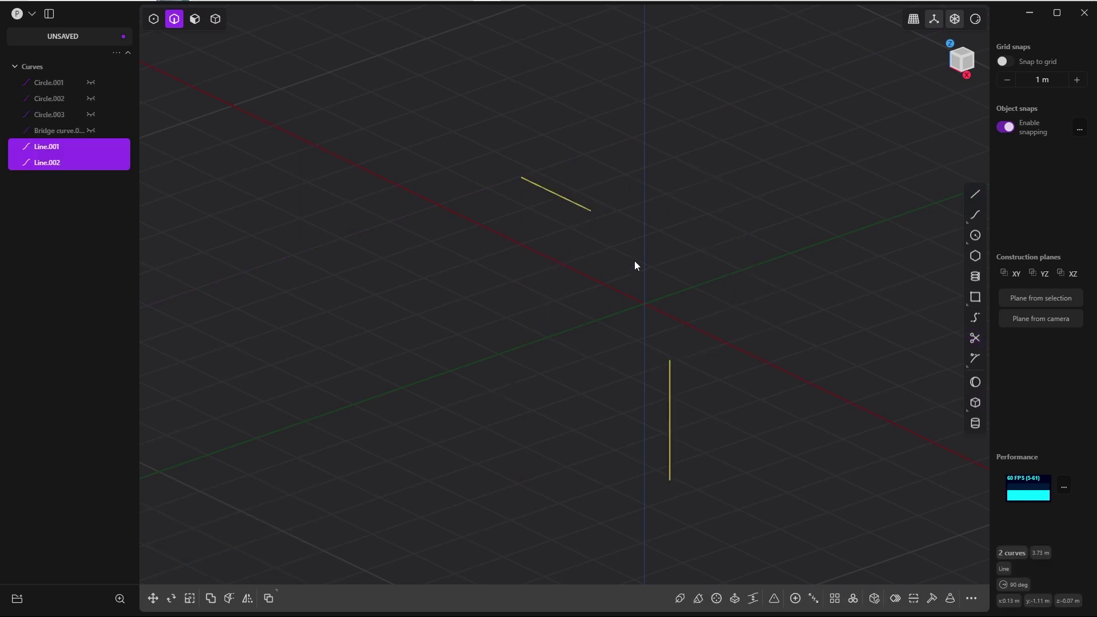
# Step: Isolate the two negative-Y-side helper lines and connect their arc-side endpoints with a tangent Bridge Vertex curve
pyautogui.press('Tab')
pyautogui.click(650, 200)
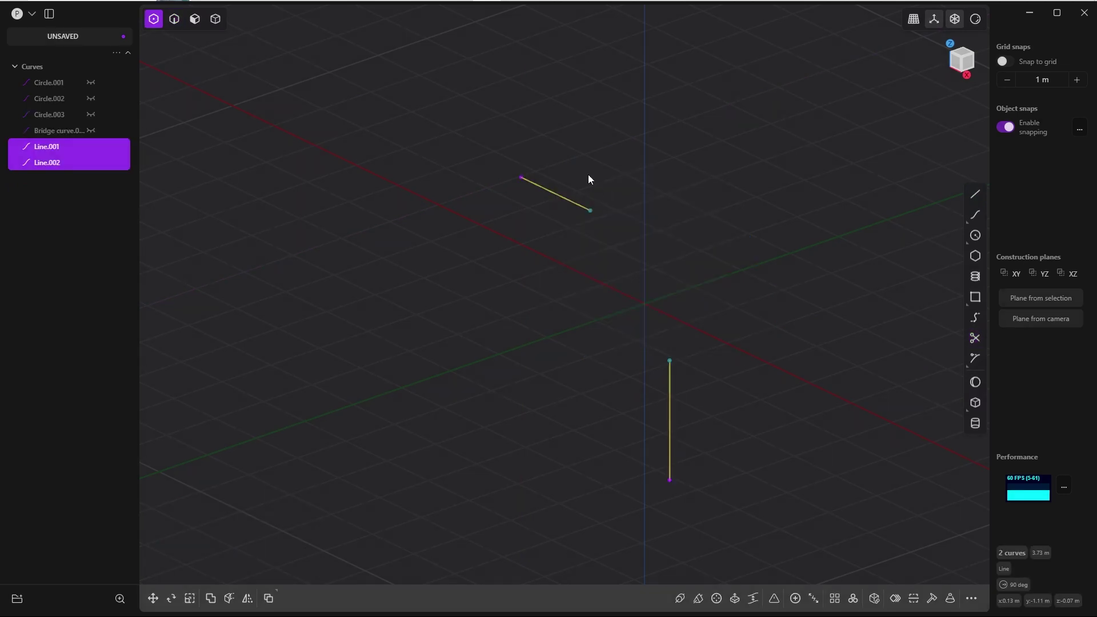
pyautogui.moveTo(573, 150); pyautogui.dragTo(722, 380)
pyautogui.write('f')
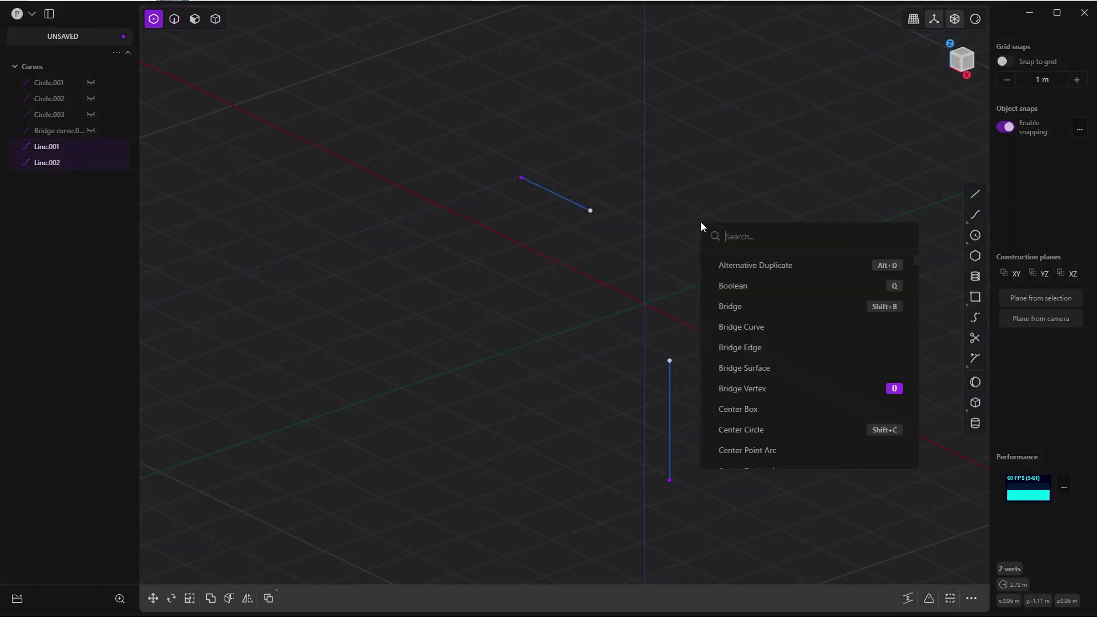
pyautogui.write('br')
pyautogui.click(743, 348)
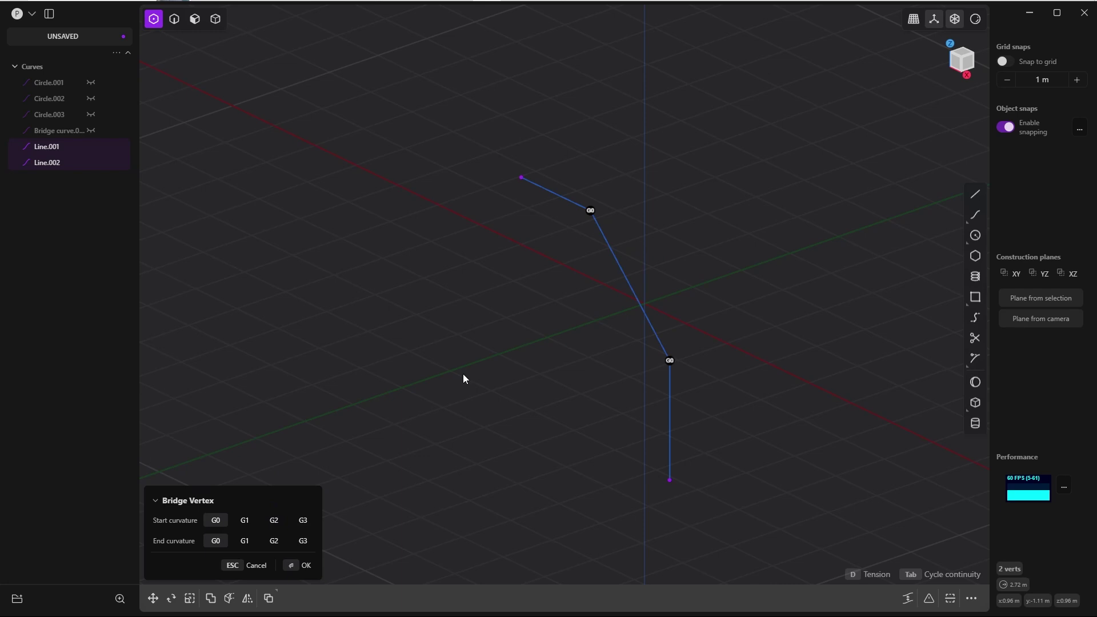
pyautogui.click(304, 565)
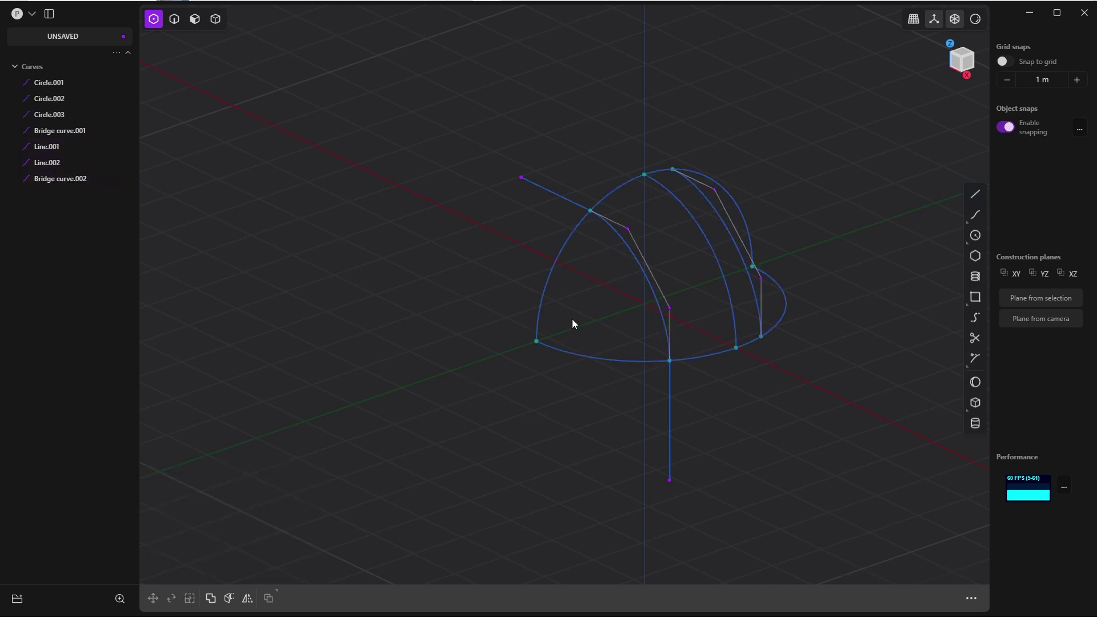
# Step: Delete the two remaining straight helper lines, the vertical one and the one along X, on the negative-Y side
pyautogui.moveTo(572, 319); pyautogui.dragTo(509, 290, button='middle')
pyautogui.press('Tab')
pyautogui.click(595, 360)
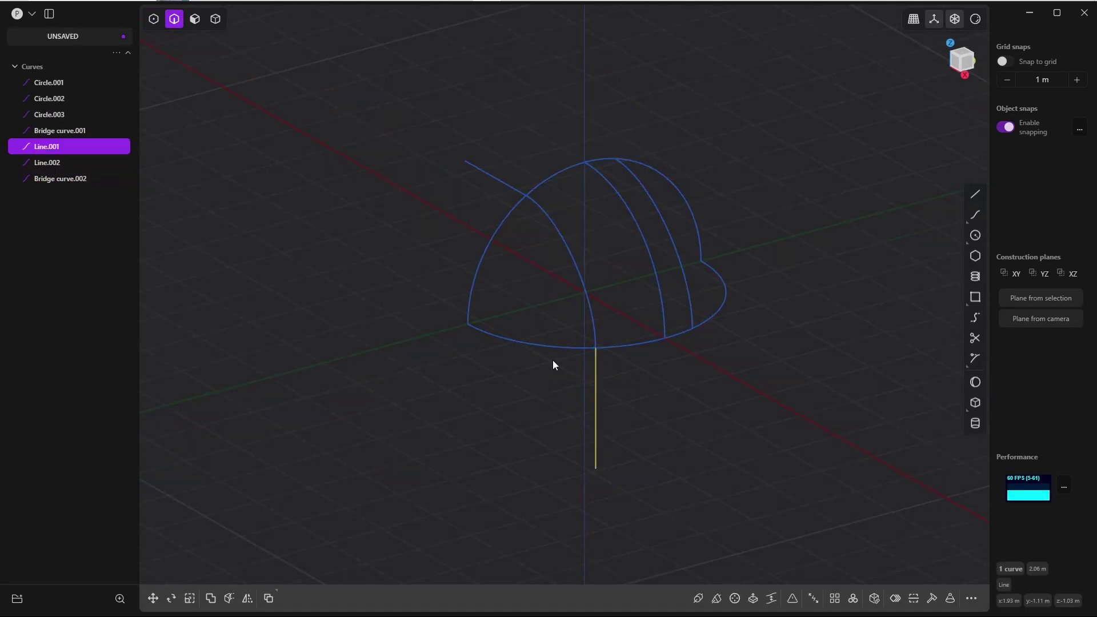
pyautogui.keyDown('shift'); pyautogui.click(497, 179); pyautogui.keyUp('shift')
pyautogui.press('Delete')
pyautogui.press('Tab')
pyautogui.click(646, 156)
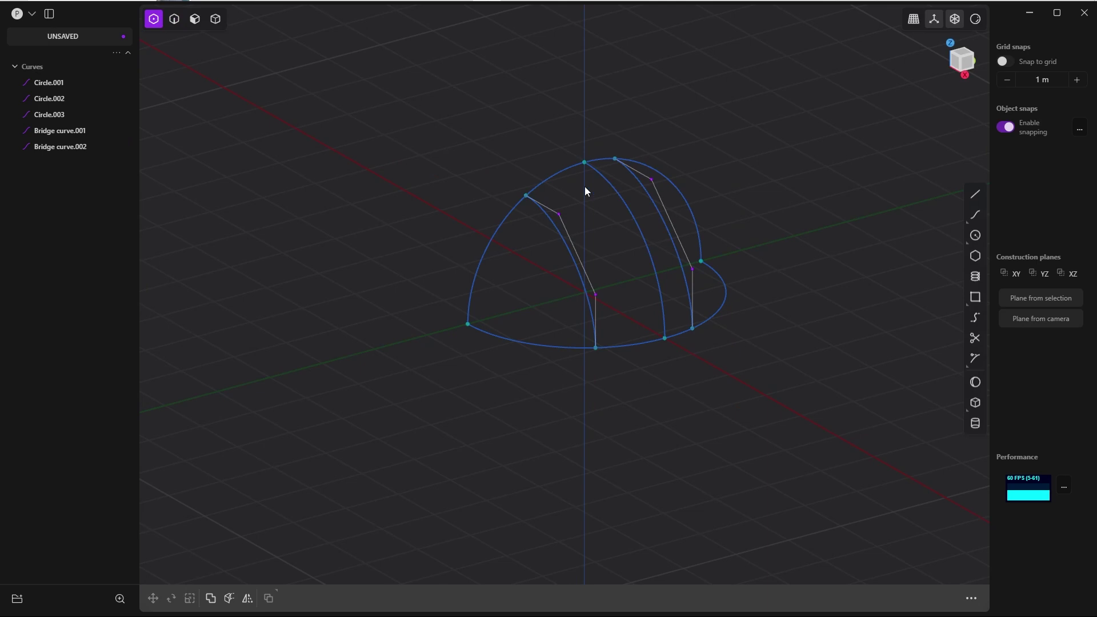
# Step: Trim away the outer parts of both semicircles beyond the two outer bridge curves
pyautogui.moveTo(584, 186); pyautogui.dragTo(573, 350, button='middle')
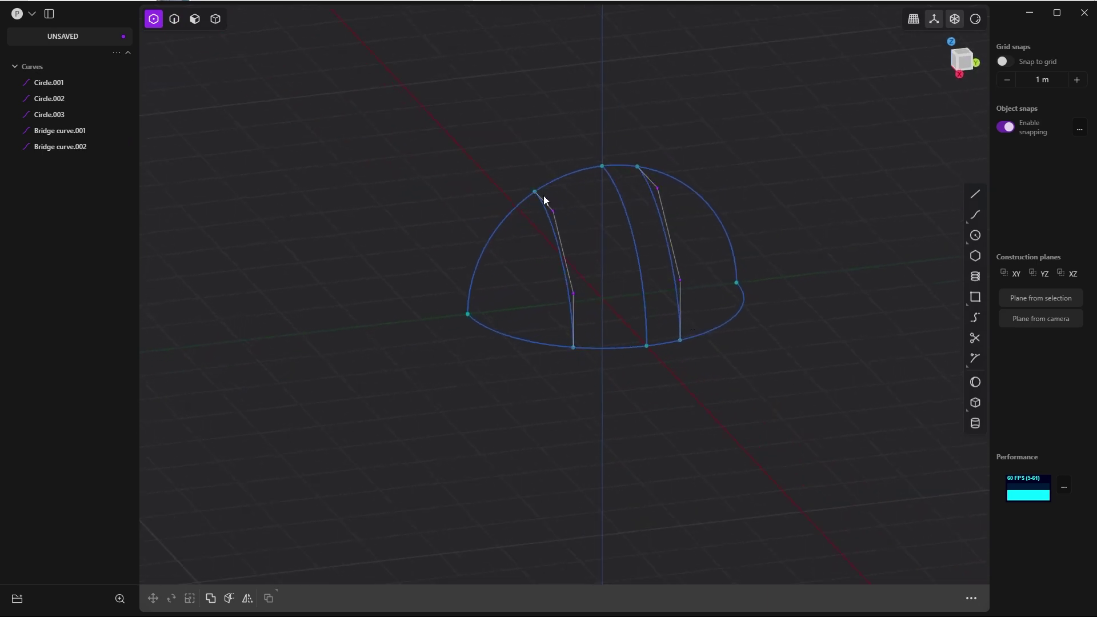
pyautogui.moveTo(537, 193); pyautogui.dragTo(523, 193, button='middle')
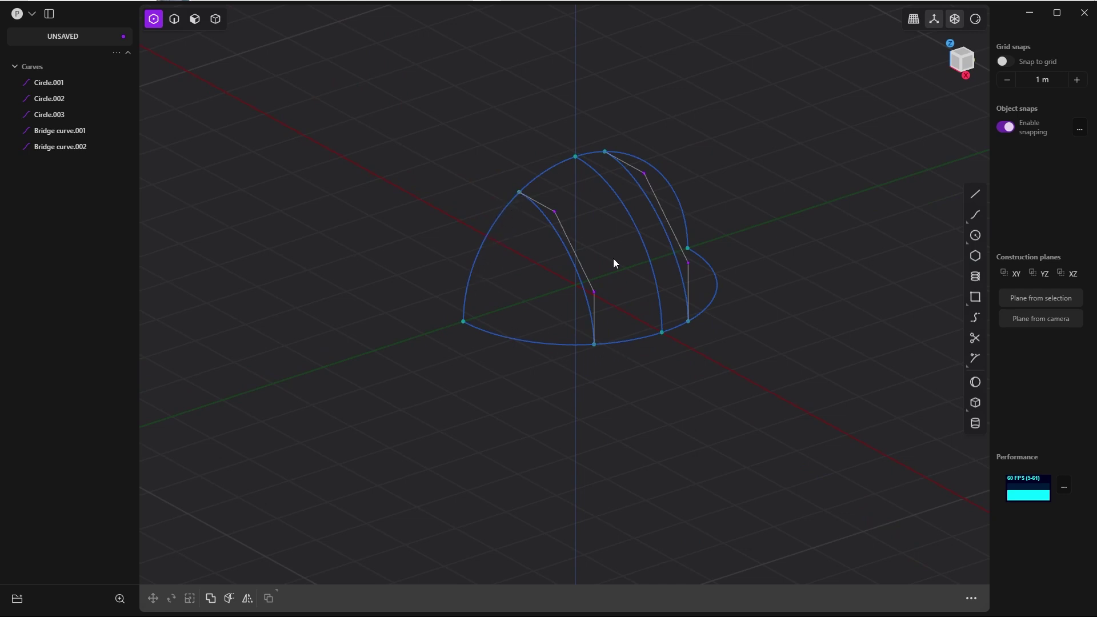
pyautogui.moveTo(612, 258)
pyautogui.mouseDown(button='middle')
pyautogui.moveTo(581, 300)
pyautogui.moveTo(620, 290)
pyautogui.moveTo(573, 275)
pyautogui.moveTo(557, 195)
pyautogui.moveTo(610, 249)
pyautogui.mouseUp(button='middle')
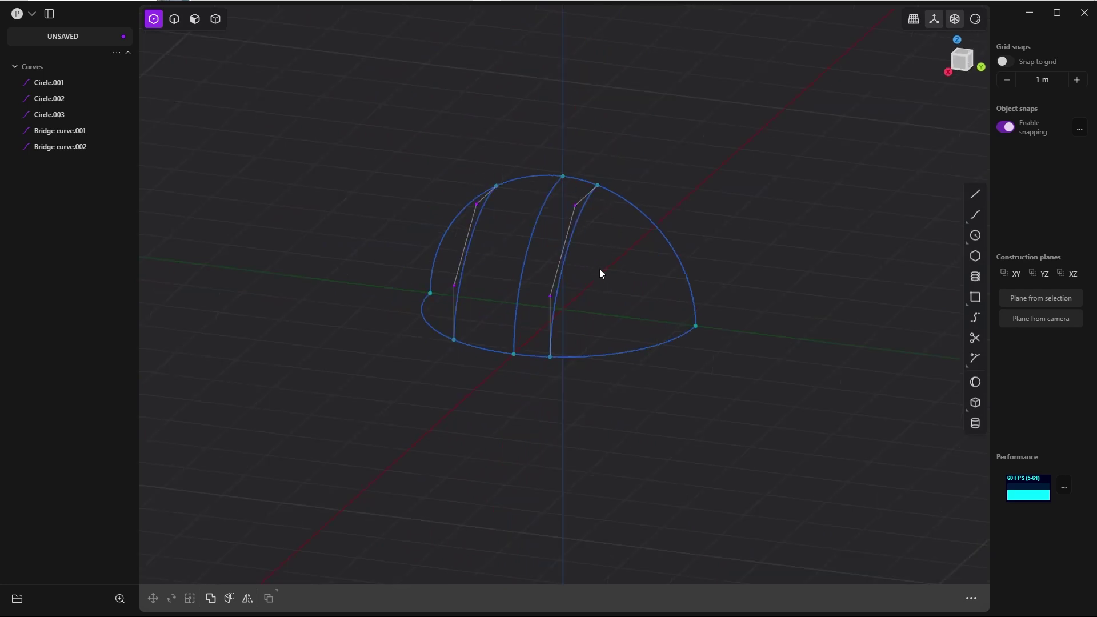
pyautogui.moveTo(637, 277); pyautogui.dragTo(574, 230, button='middle')
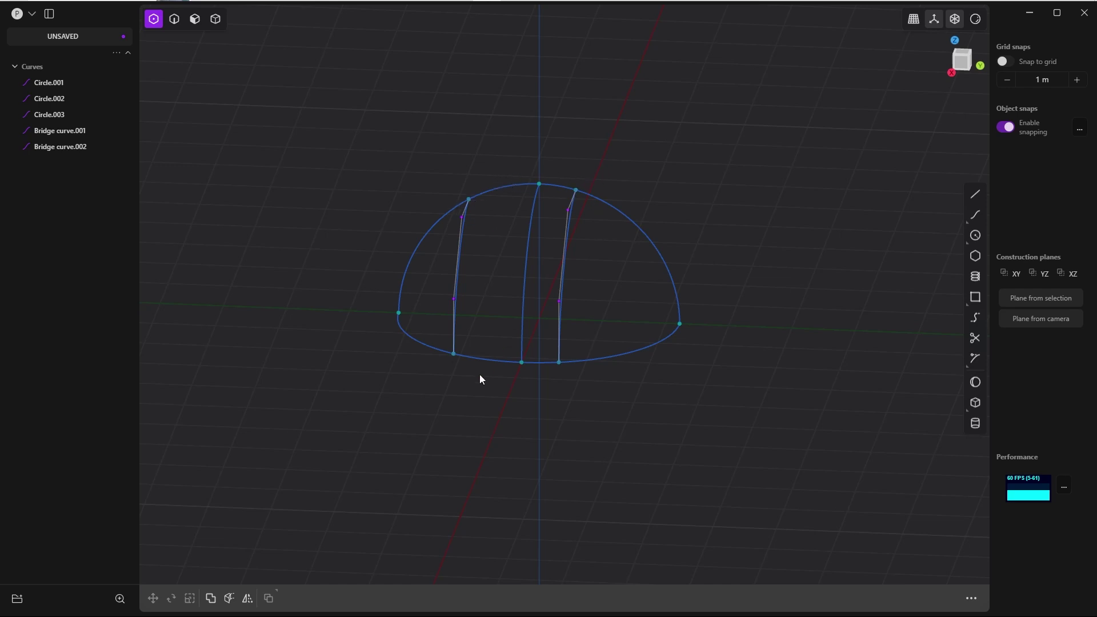
pyautogui.press('t')
pyautogui.moveTo(623, 212); pyautogui.dragTo(646, 355)
pyautogui.moveTo(429, 220); pyautogui.dragTo(423, 348)
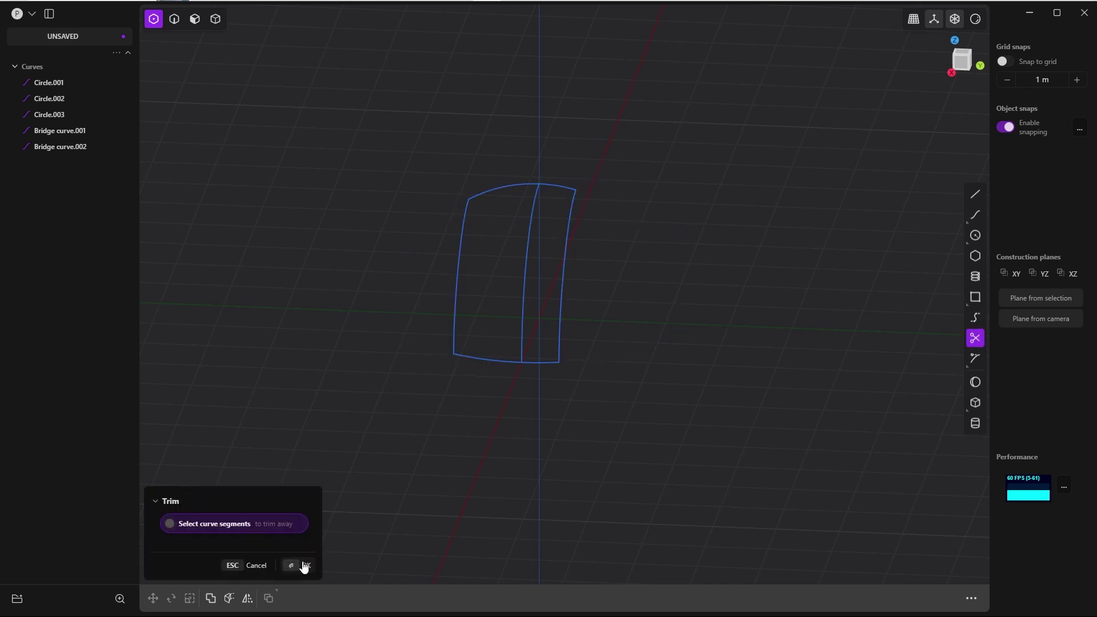
pyautogui.click(304, 566)
# Step: Try a Loft between the two trimmed arcs with all three connecting curves as guides, and undo it
pyautogui.moveTo(640, 251); pyautogui.dragTo(732, 255, button='middle')
pyautogui.press('Tab')
pyautogui.click(715, 212)
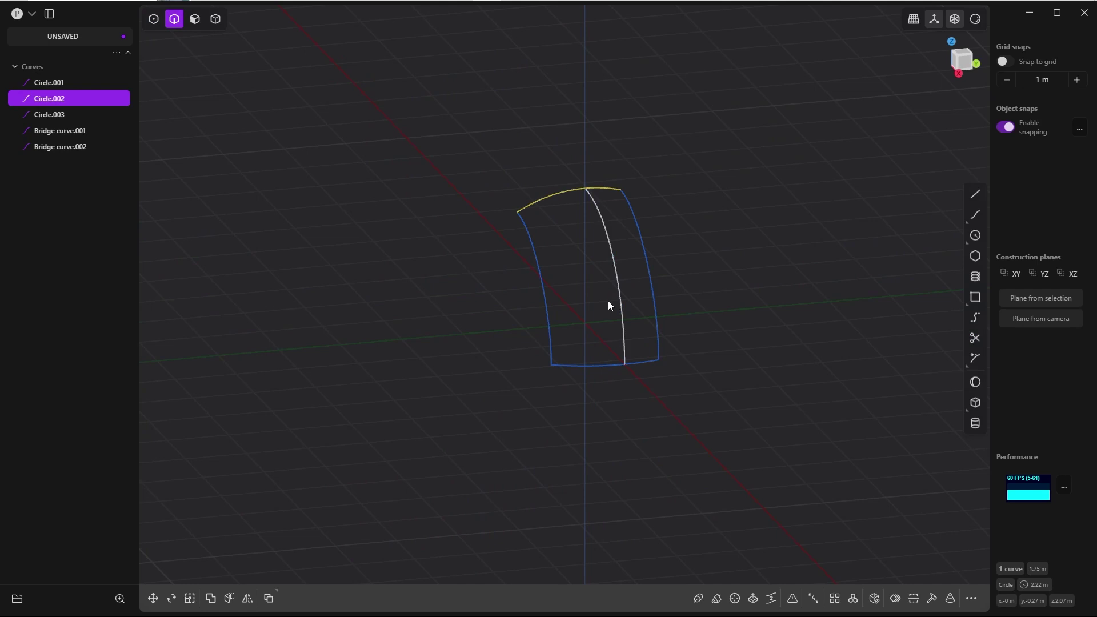
pyautogui.click(594, 367)
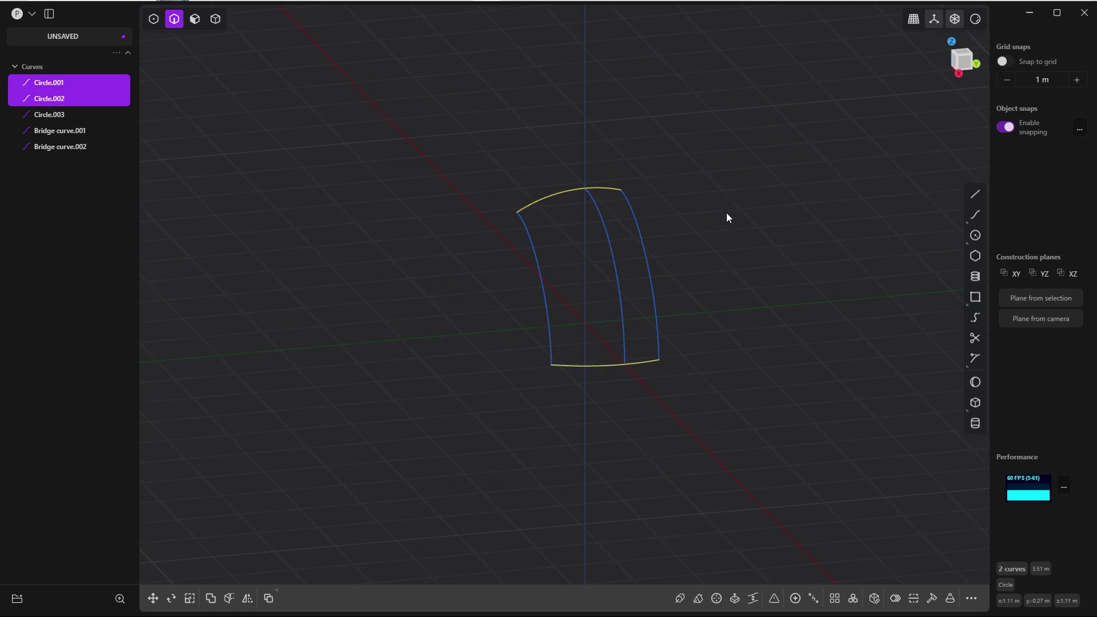
pyautogui.press('l')
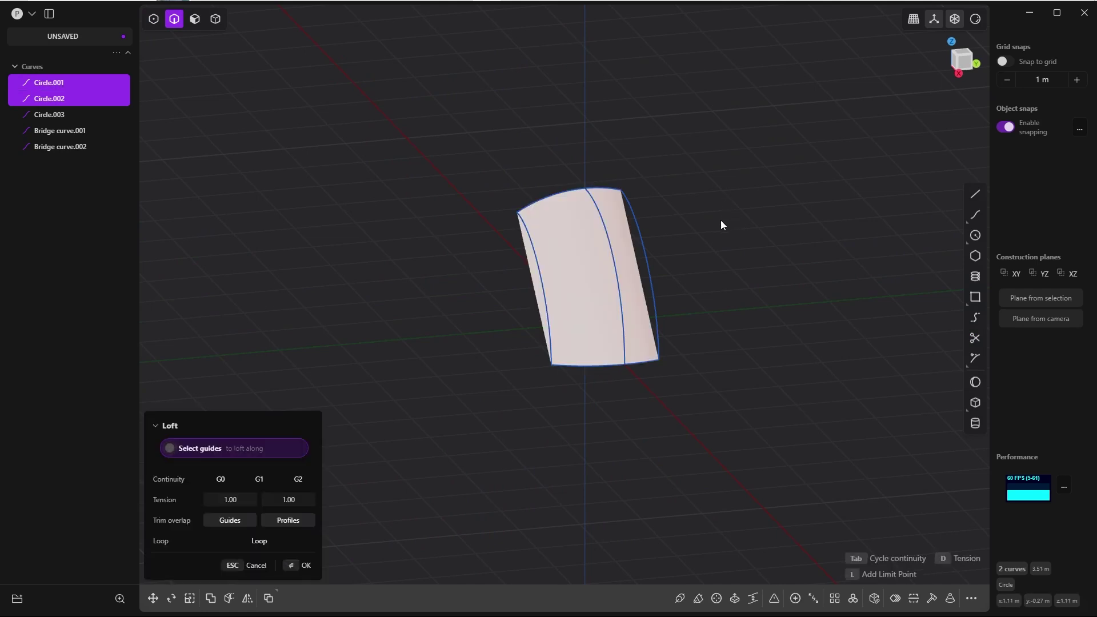
pyautogui.click(646, 262)
pyautogui.moveTo(619, 268); pyautogui.dragTo(597, 183, button='middle')
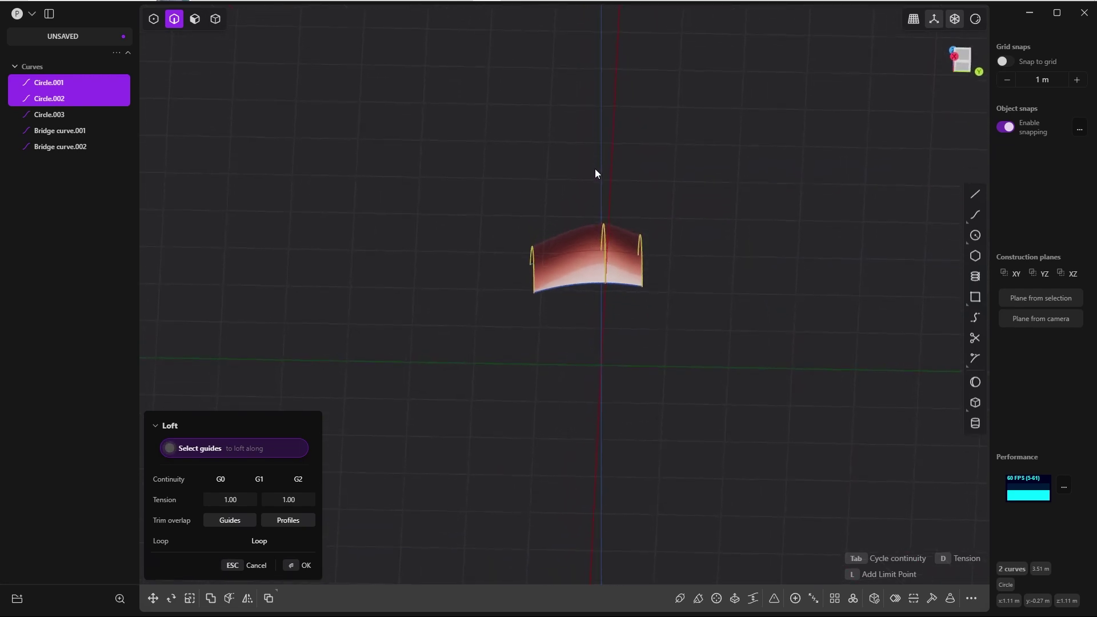
pyautogui.press('Return')
pyautogui.moveTo(419, 239); pyautogui.dragTo(488, 266, button='middle')
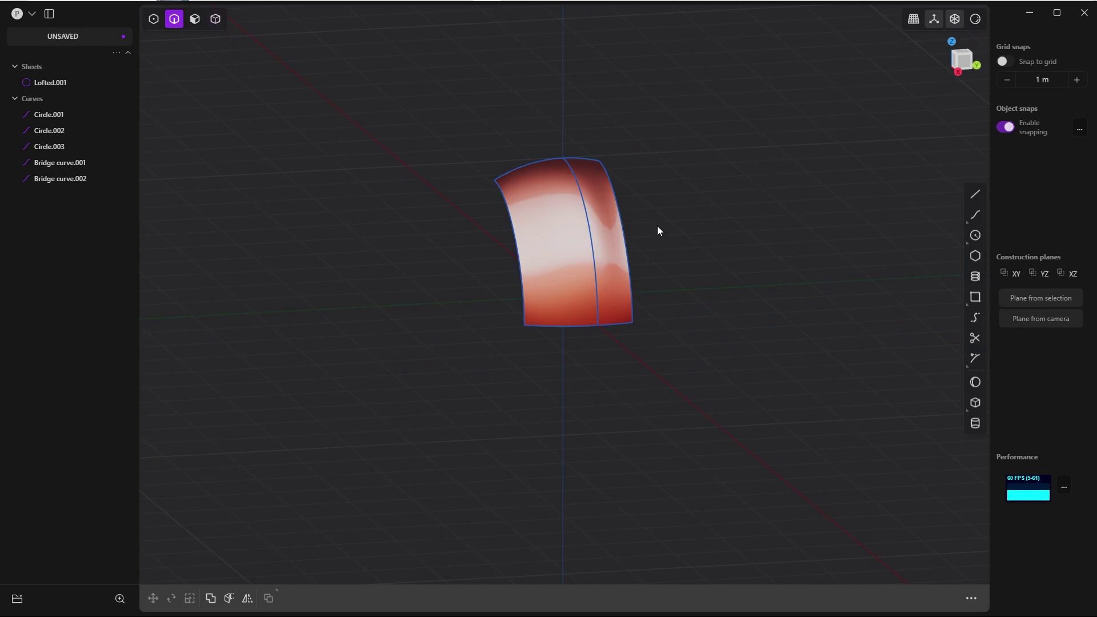
pyautogui.press('4')
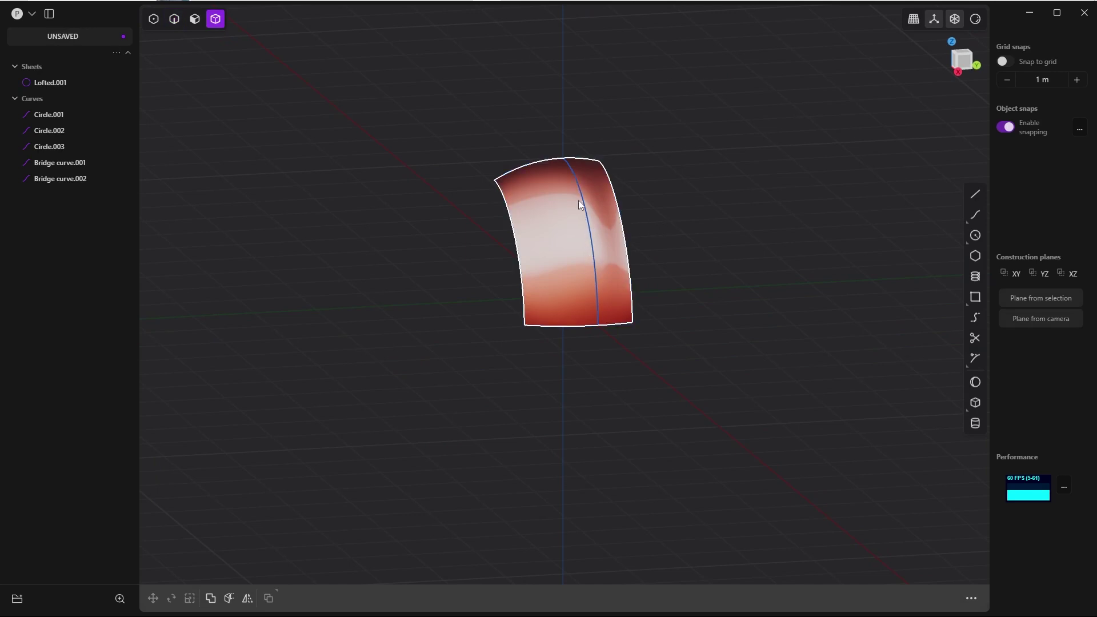
pyautogui.click(568, 252)
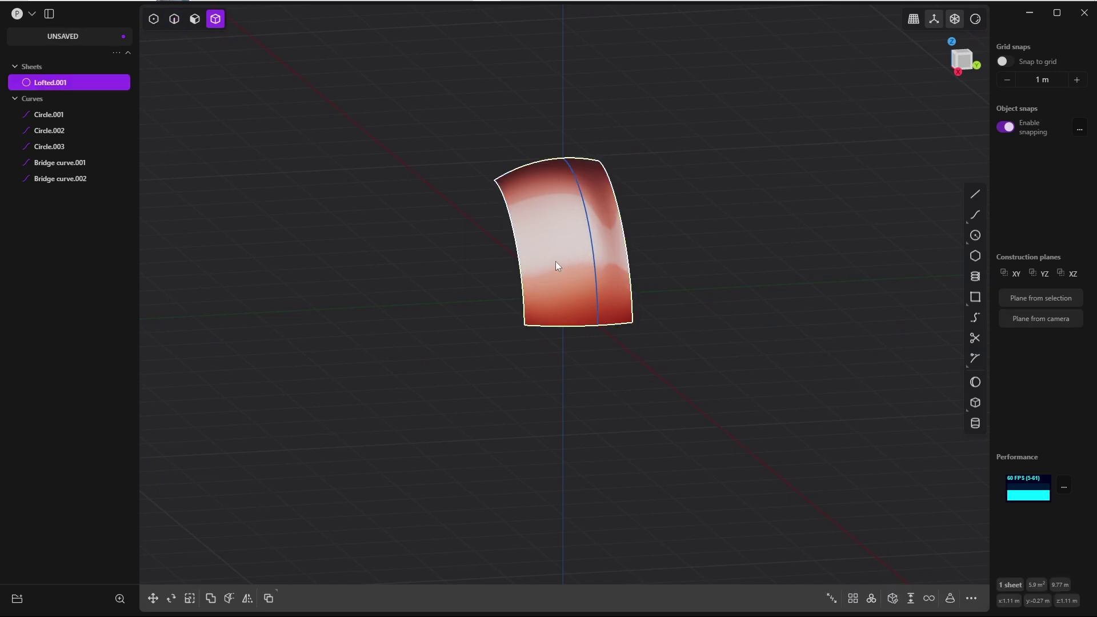
pyautogui.hotkey('ctrl', 'z')
# Step: Loft between the two trimmed arcs with only the two outer bridge curves as guides, and hide the curves
pyautogui.press('l')
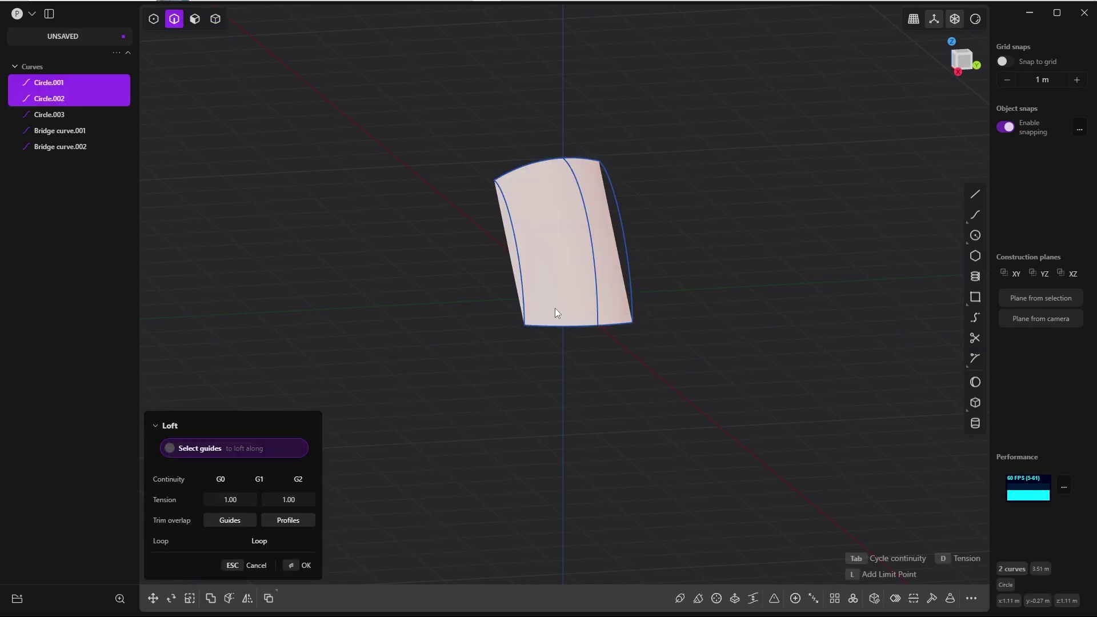
pyautogui.click(626, 245)
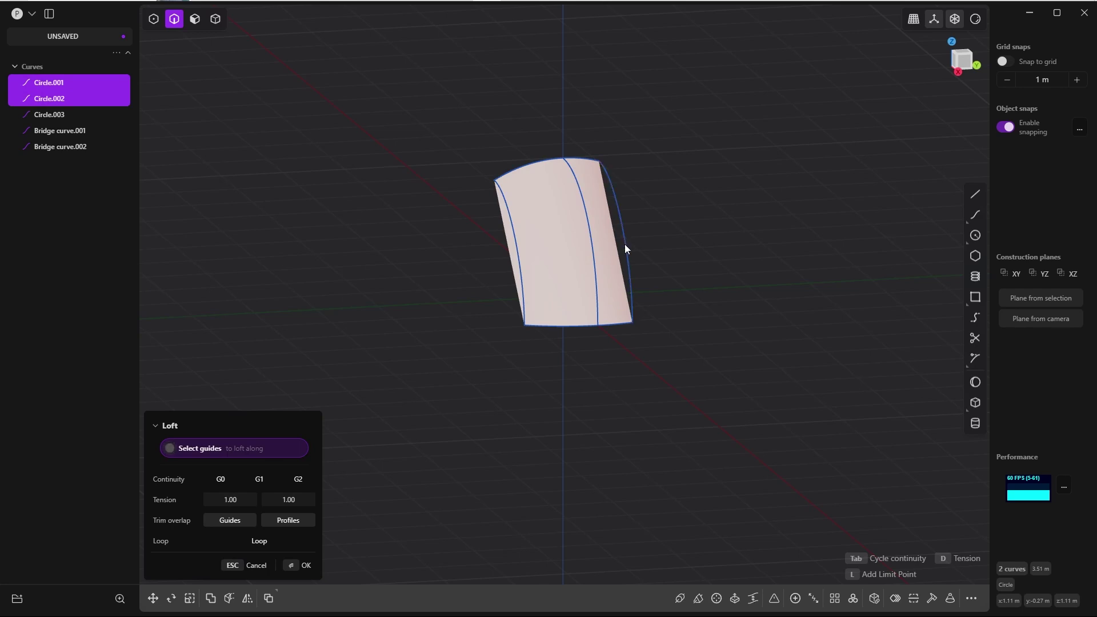
pyautogui.click(515, 243)
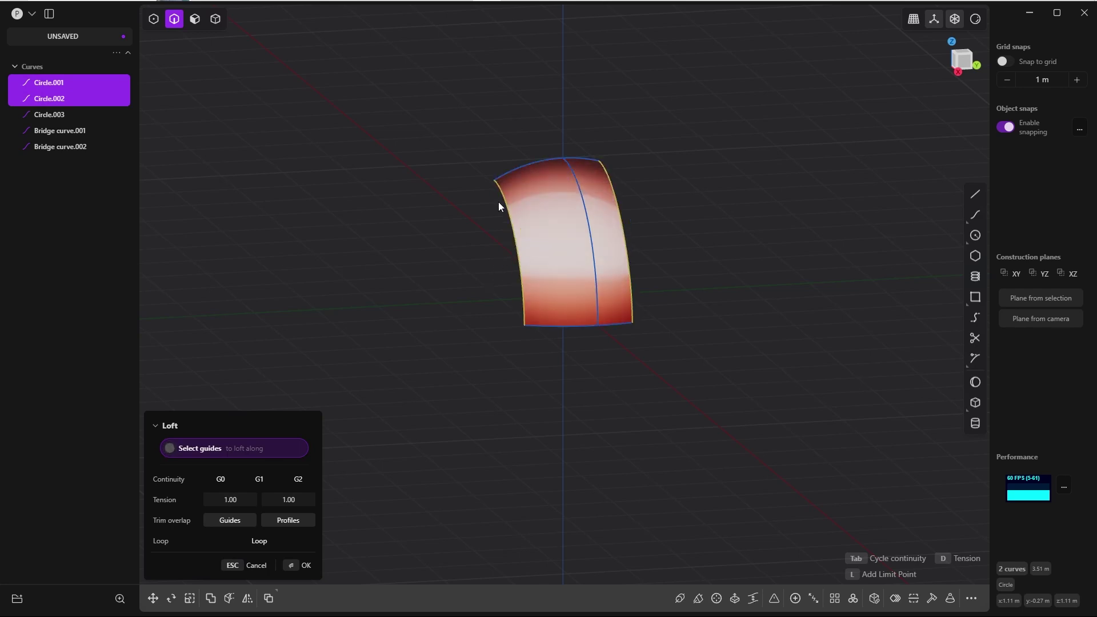
pyautogui.click(298, 566)
pyautogui.moveTo(448, 458); pyautogui.dragTo(502, 202, button='middle')
pyautogui.click(559, 241)
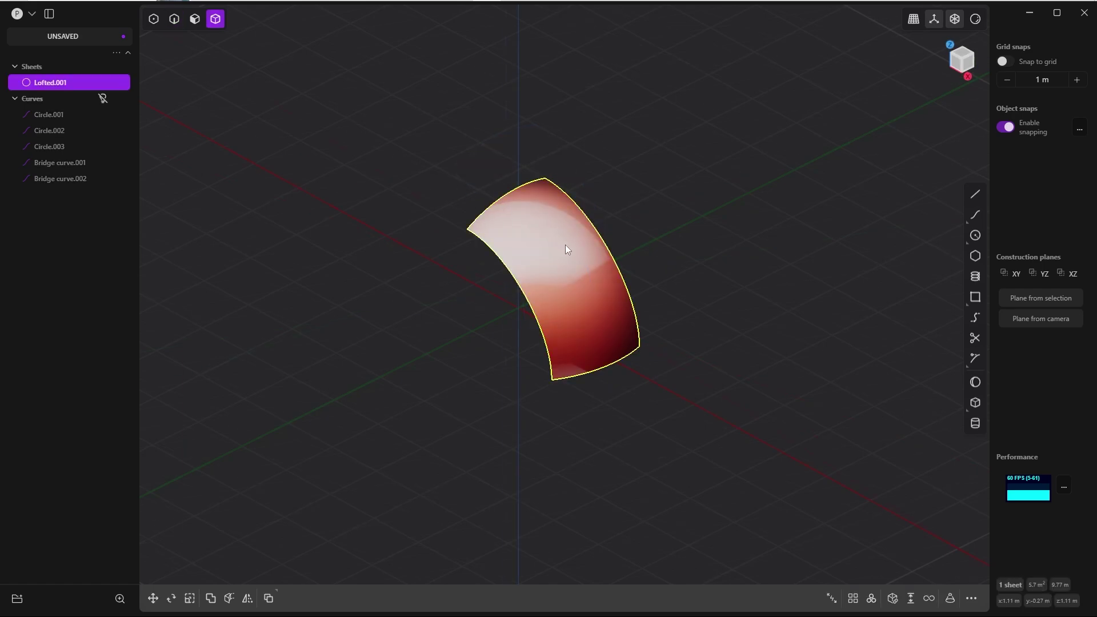
# Step: Mirror the lofted sheet across the origin along the X axis to preview the transition at the top arc
pyautogui.moveTo(564, 245); pyautogui.dragTo(661, 300, button='middle')
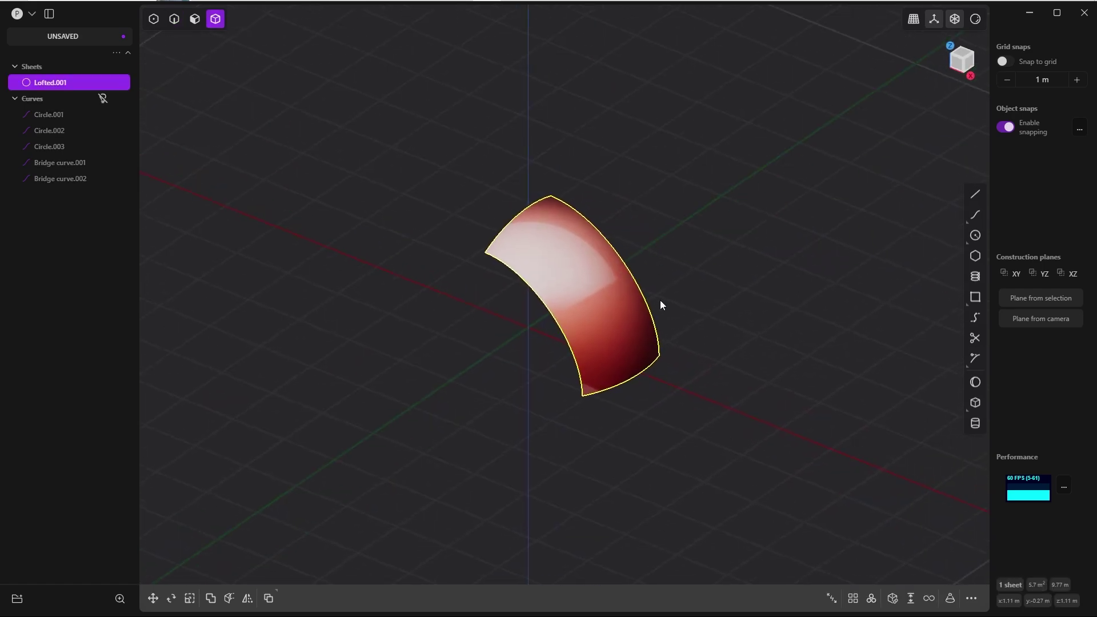
pyautogui.hotkey('alt', 'x')
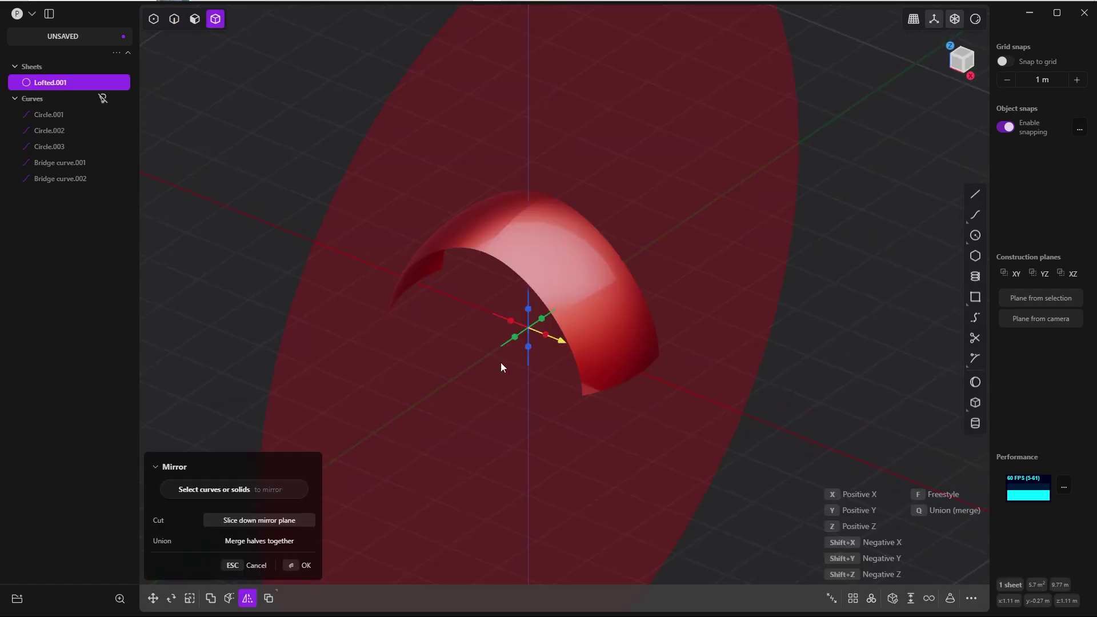
pyautogui.click(284, 569)
pyautogui.press('Escape')
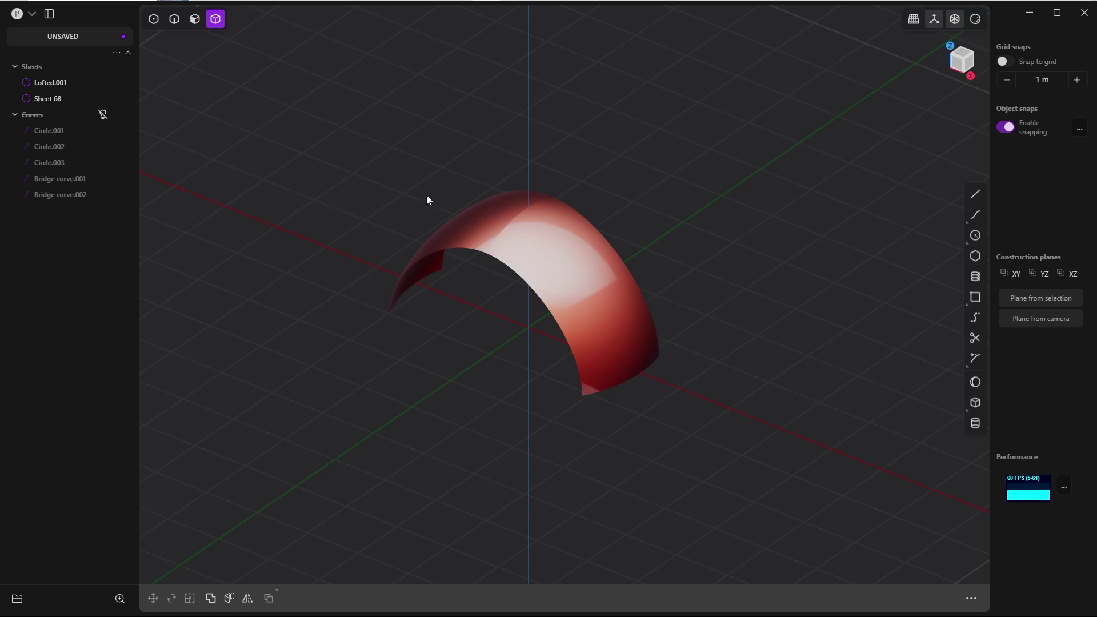
# Step: Delete both the lofted sheet and its mirrored copy
pyautogui.click(550, 254)
pyautogui.click(477, 231)
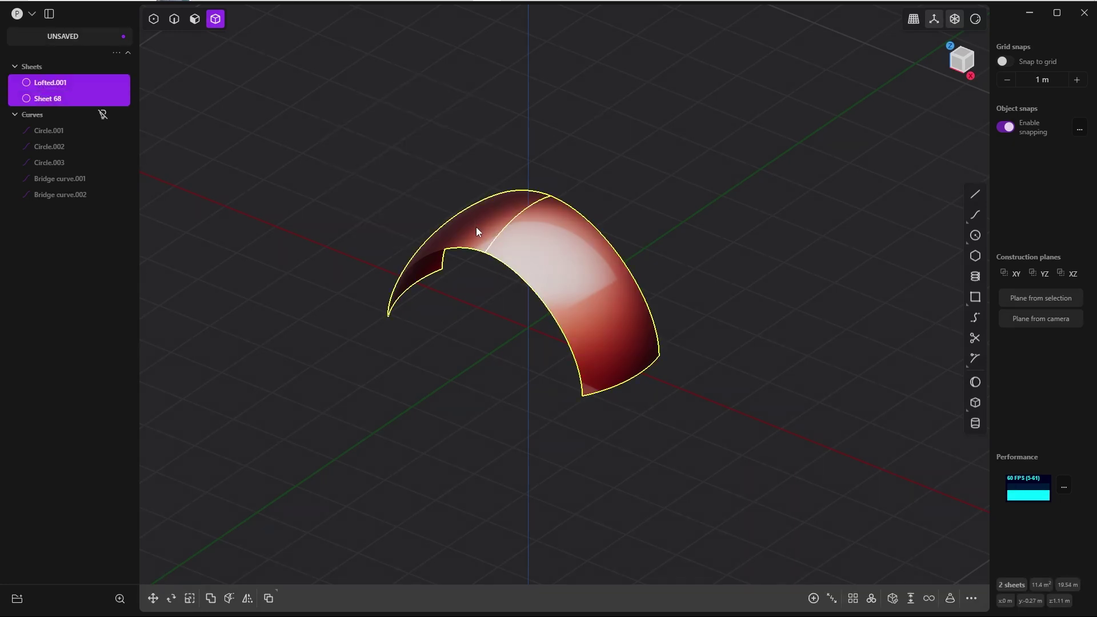
pyautogui.press('Delete')
# Step: Extrude the upper trimmed arc backward along X by about 1.1 m as a support sheet
pyautogui.moveTo(666, 215); pyautogui.dragTo(569, 208, button='middle')
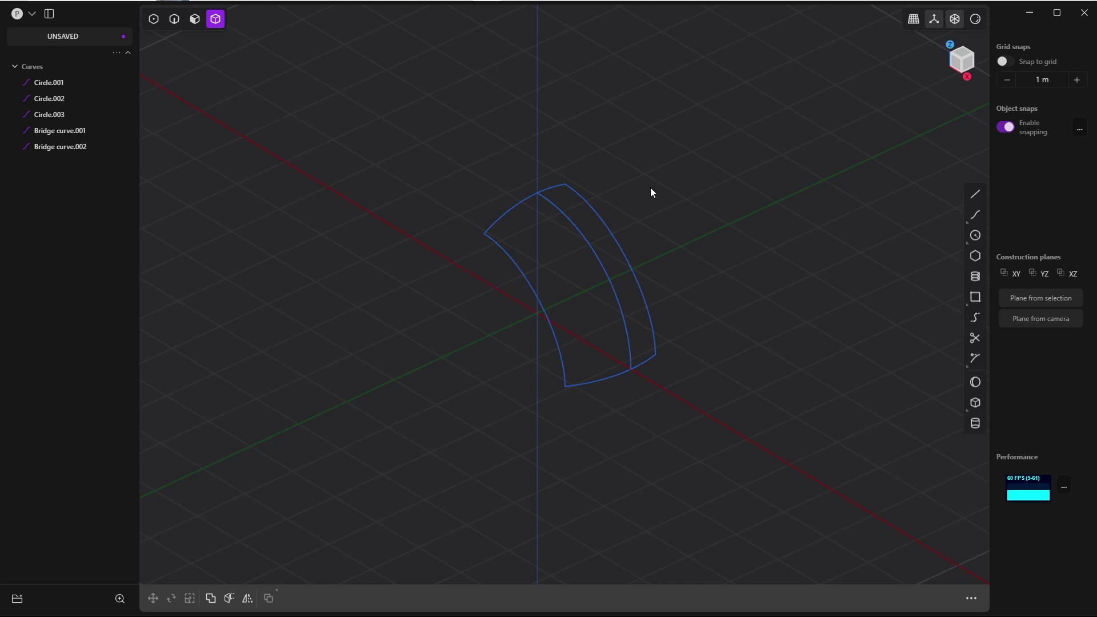
pyautogui.scroll(2, 630, 195)
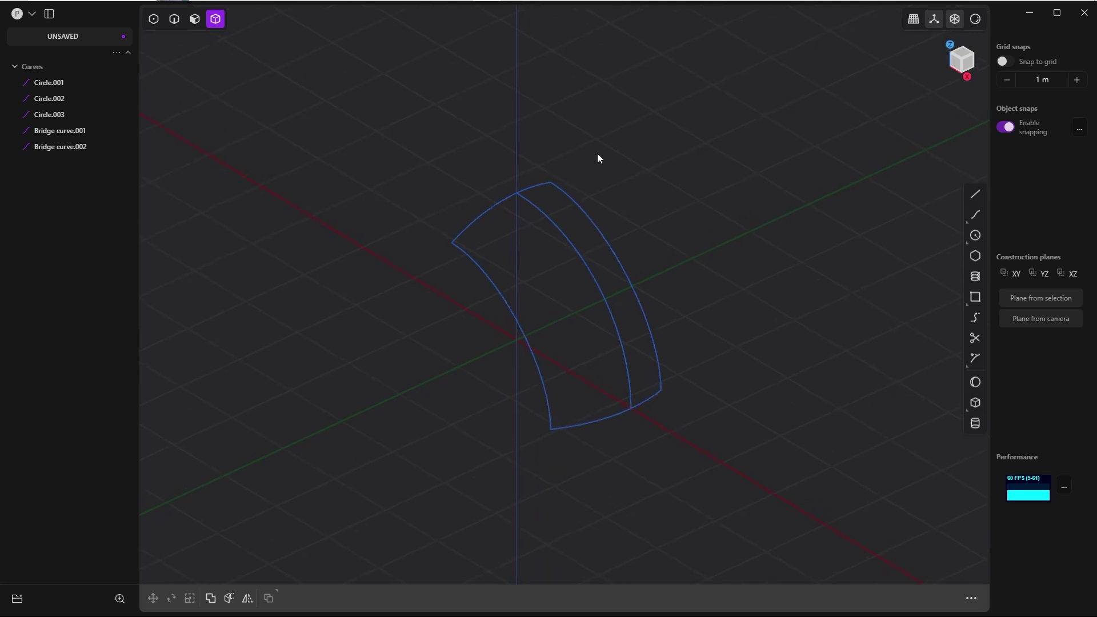
pyautogui.moveTo(598, 153); pyautogui.dragTo(635, 214, button='right')
pyautogui.press('2')
pyautogui.keyDown('shift'); pyautogui.moveTo(637, 215); pyautogui.dragTo(681, 225, button='middle'); pyautogui.keyUp('shift')
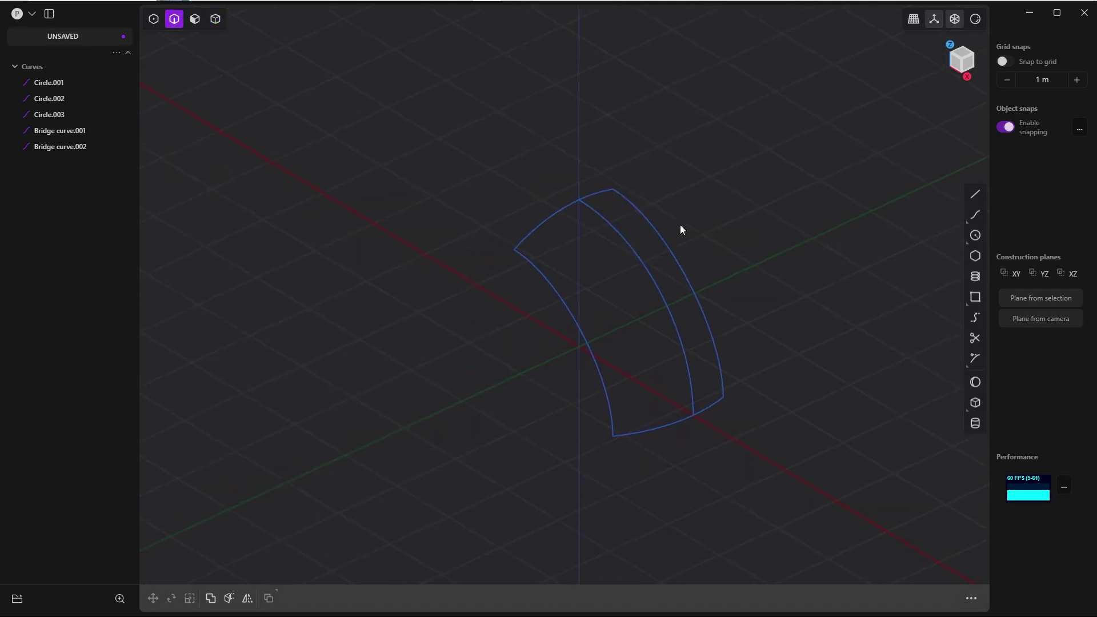
pyautogui.click(550, 219)
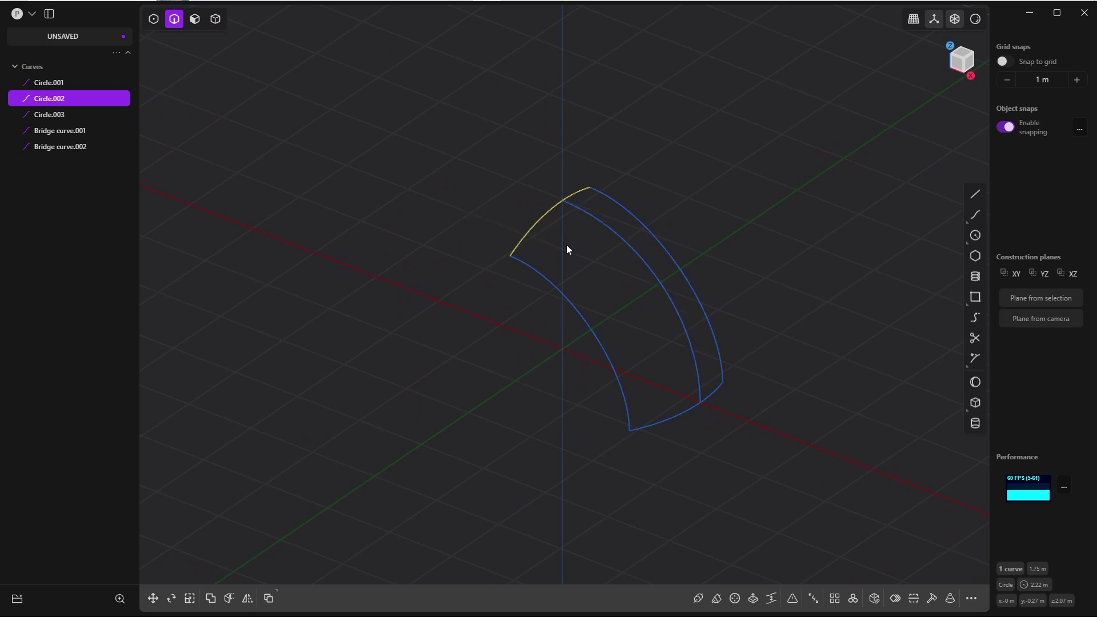
pyautogui.press('e')
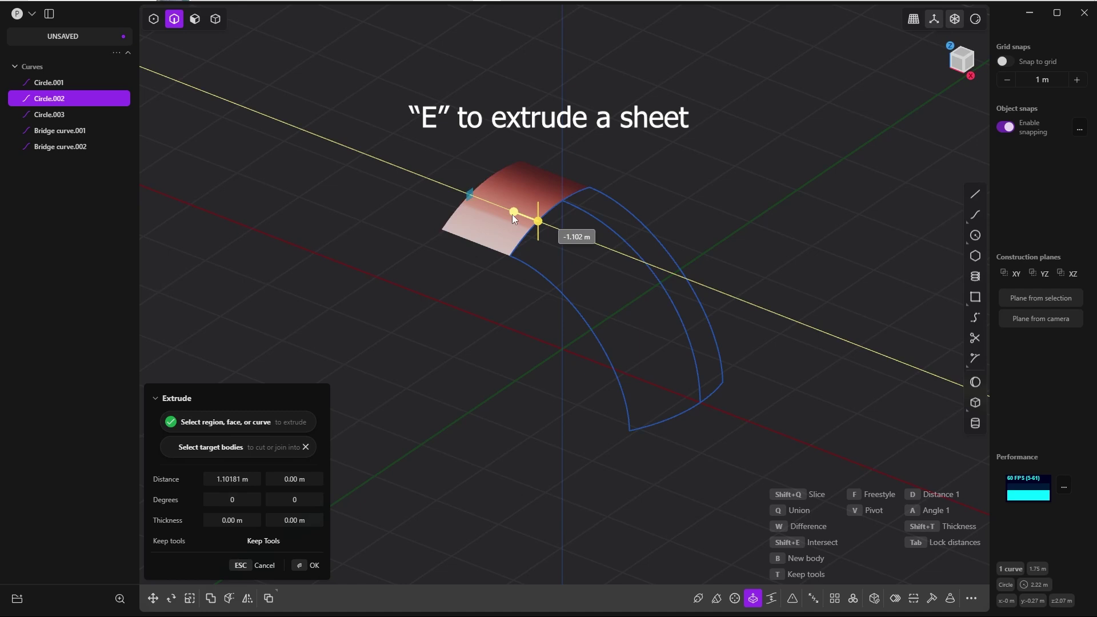
pyautogui.click(513, 214)
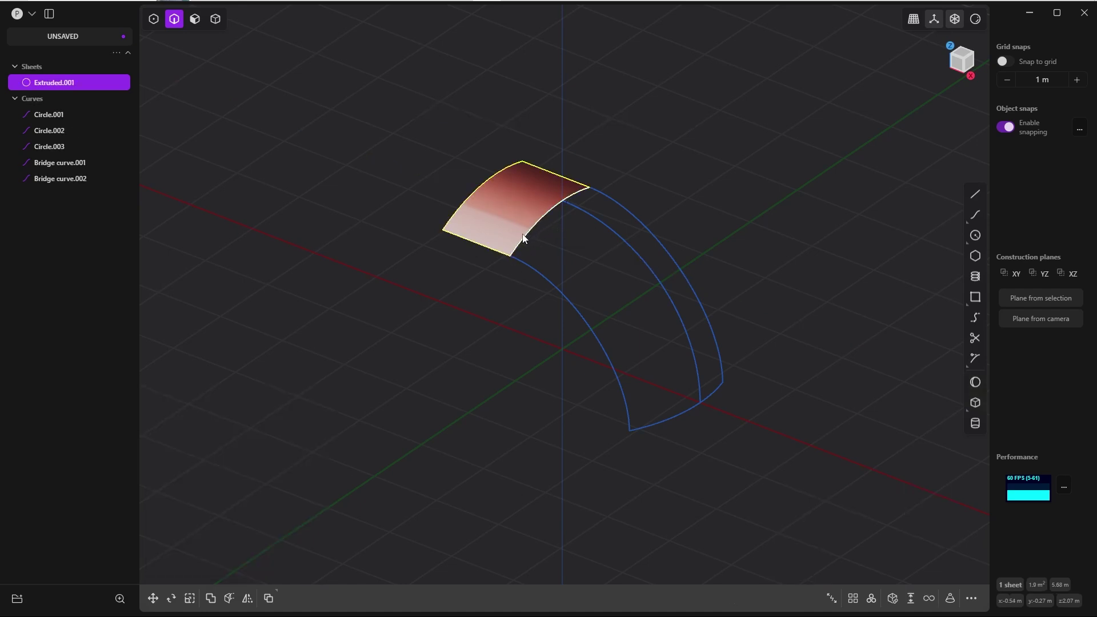
# Step: Extrude the lower trimmed arc straight down along Z as a second support sheet
pyautogui.keyDown('shift'); pyautogui.moveTo(550, 253); pyautogui.dragTo(538, 212, button='middle'); pyautogui.keyUp('shift')
pyautogui.click(672, 384)
pyautogui.press('e')
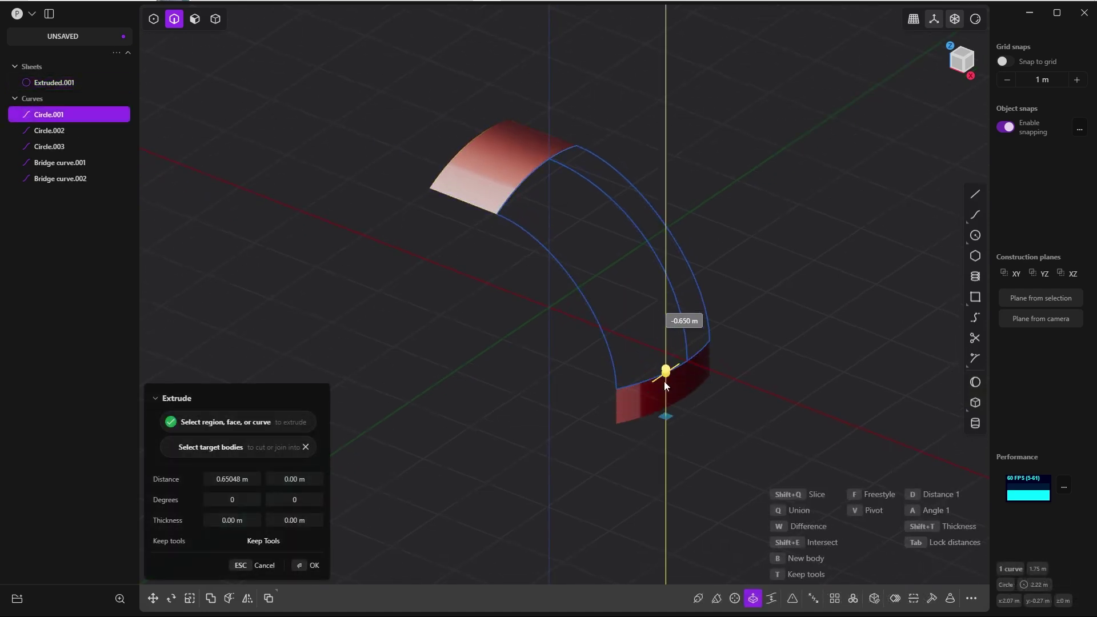
pyautogui.click(312, 565)
# Step: Hide the upper and lower source arcs so that the extruded sheets' edges can be selected
pyautogui.moveTo(514, 446); pyautogui.dragTo(725, 388, button='middle')
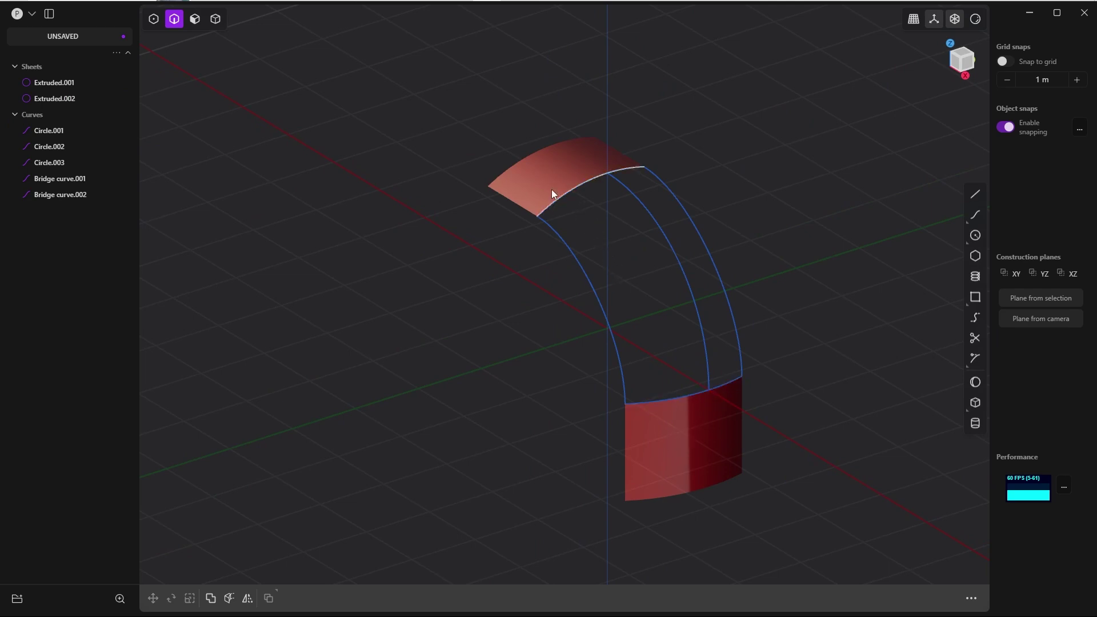
pyautogui.press('Tab')
pyautogui.click(471, 310)
pyautogui.click(662, 405)
pyautogui.keyDown('shift'); pyautogui.click(565, 197); pyautogui.keyUp('shift')
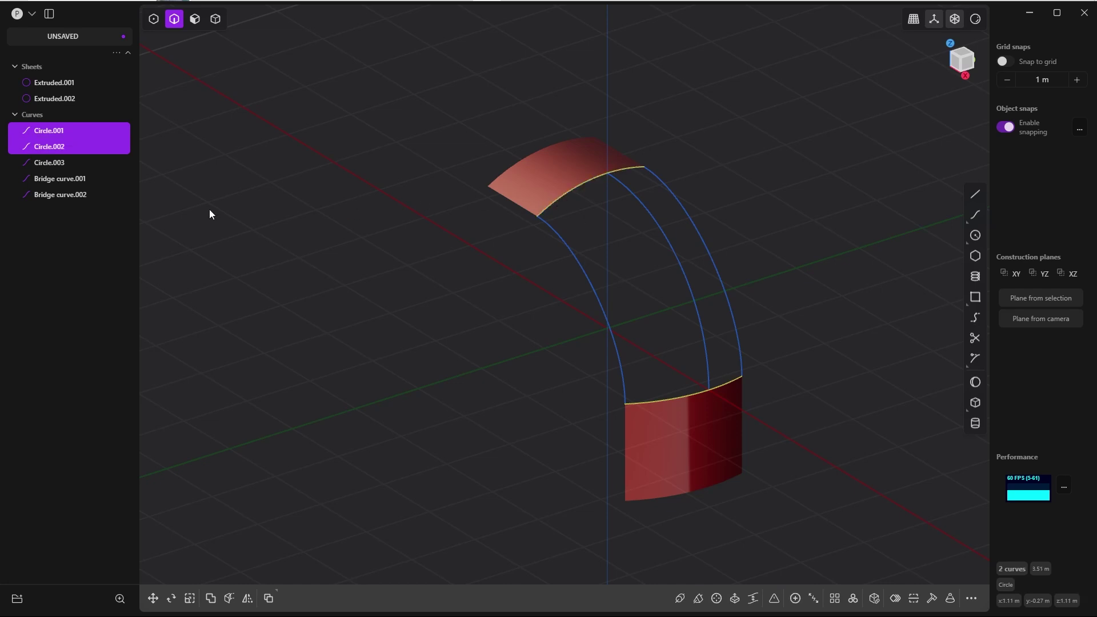
pyautogui.click(110, 132)
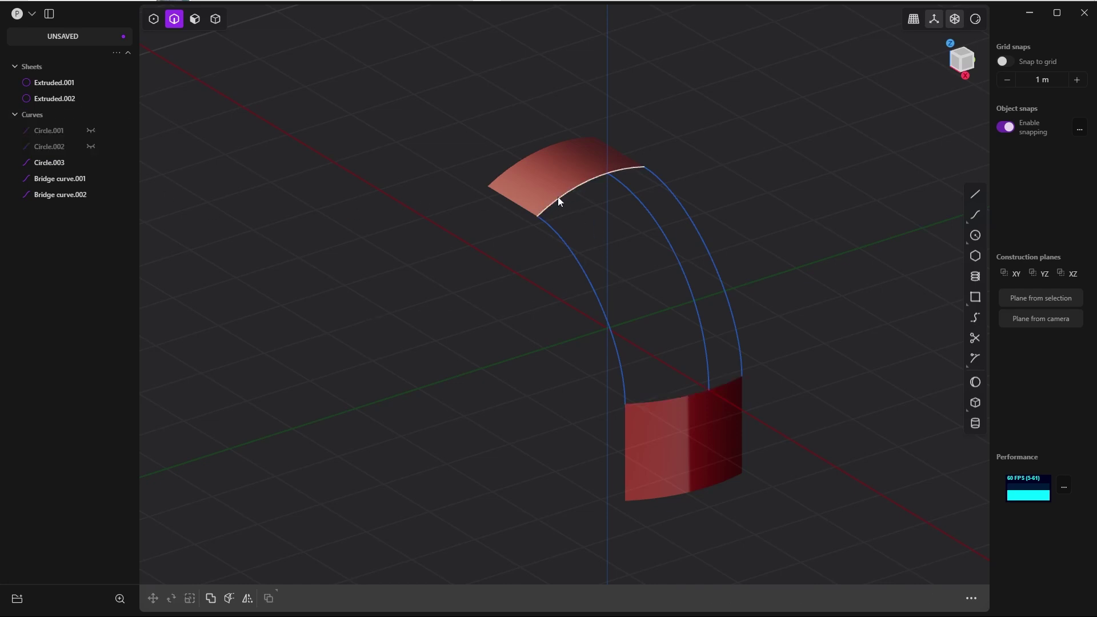
# Step: Loft between the facing edges of the two extruded sheets with G1 continuity, using the negative-Y-side bridge curve as a guide
pyautogui.click(592, 178)
pyautogui.moveTo(611, 174); pyautogui.dragTo(649, 226, button='right')
pyautogui.click(696, 395)
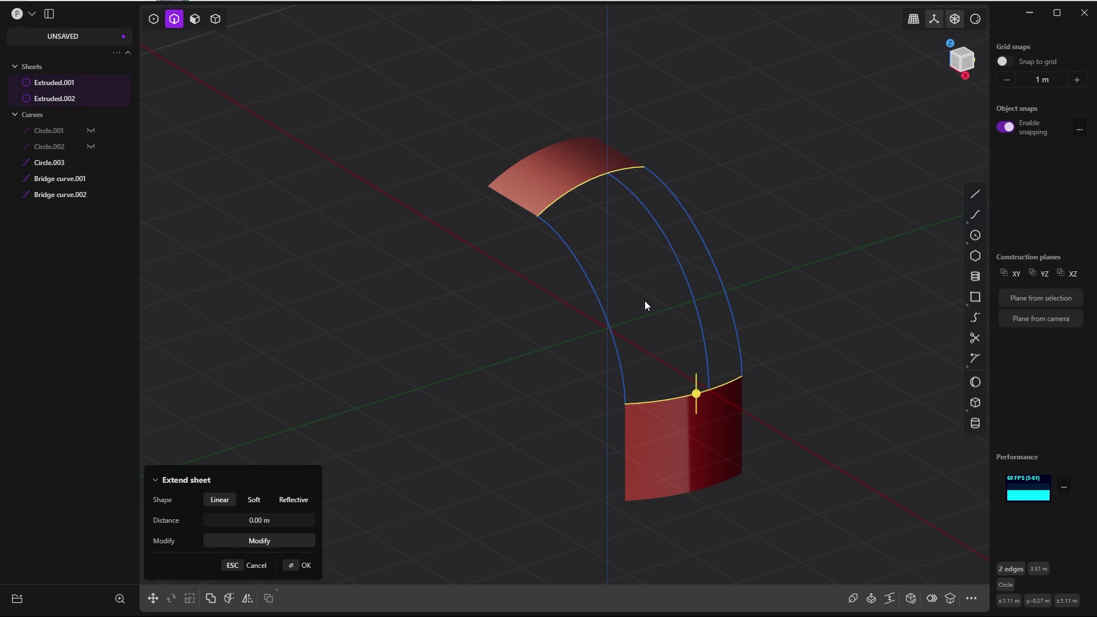
pyautogui.press('l')
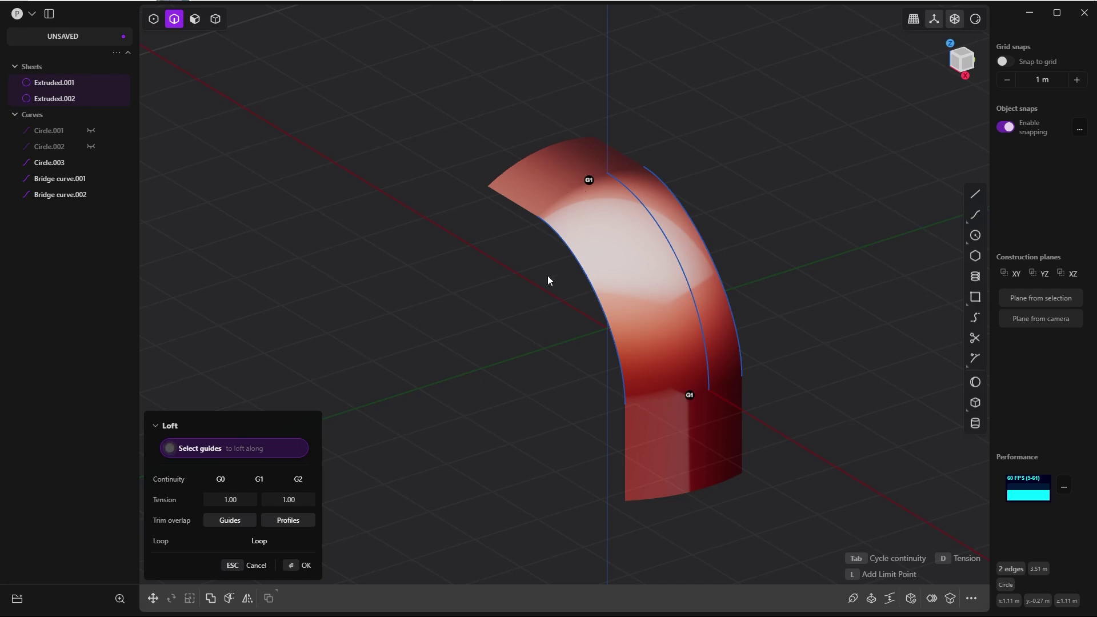
pyautogui.click(604, 310)
pyautogui.click(294, 566)
# Step: Hide the two extruded support sheets and select the lofted sheet
pyautogui.press('4')
pyautogui.click(658, 443)
pyautogui.keyDown('shift'); pyautogui.click(614, 163); pyautogui.keyUp('shift')
pyautogui.press('h')
pyautogui.moveTo(685, 176); pyautogui.dragTo(714, 177, button='middle')
pyautogui.click(636, 272)
pyautogui.moveTo(636, 272); pyautogui.dragTo(652, 260, button='middle')
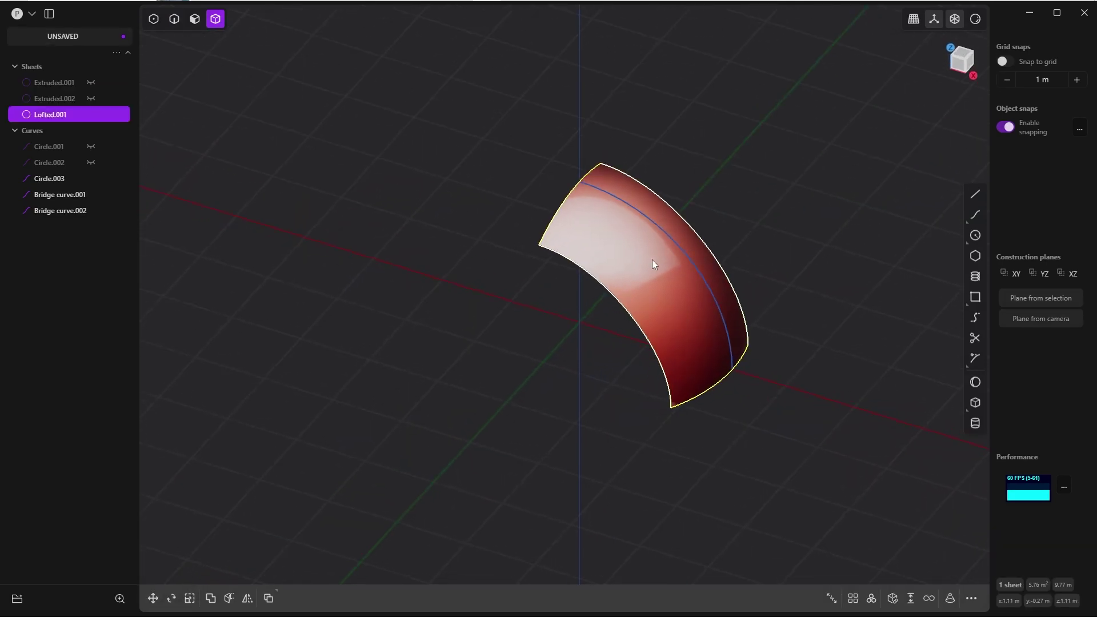
# Step: Mirror the lofted sheet along X across the YZ plane at the origin, with the two halves merged into one sheet
pyautogui.hotkey('alt', 'x')
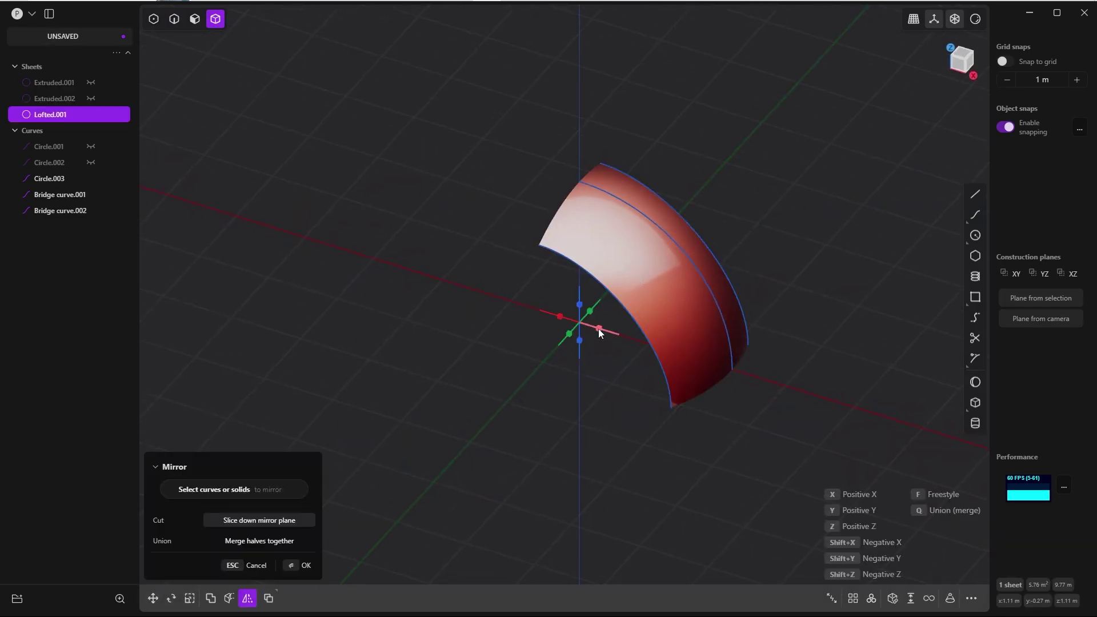
pyautogui.click(599, 331)
pyautogui.click(294, 560)
pyautogui.hotkey('ctrl', 'z')
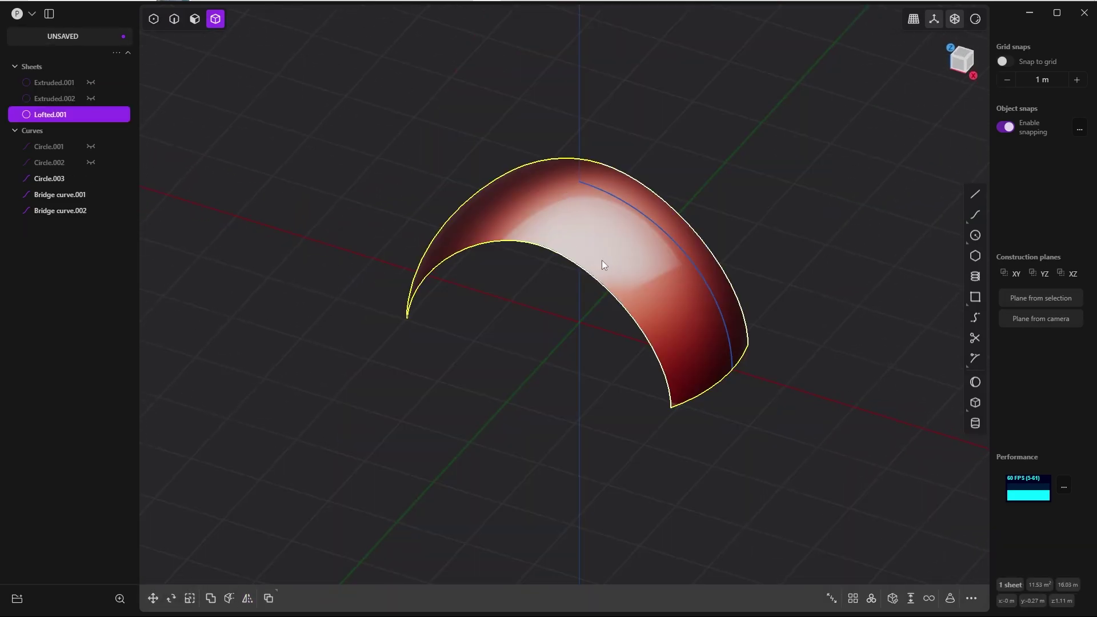
pyautogui.moveTo(602, 259); pyautogui.dragTo(585, 214, button='middle')
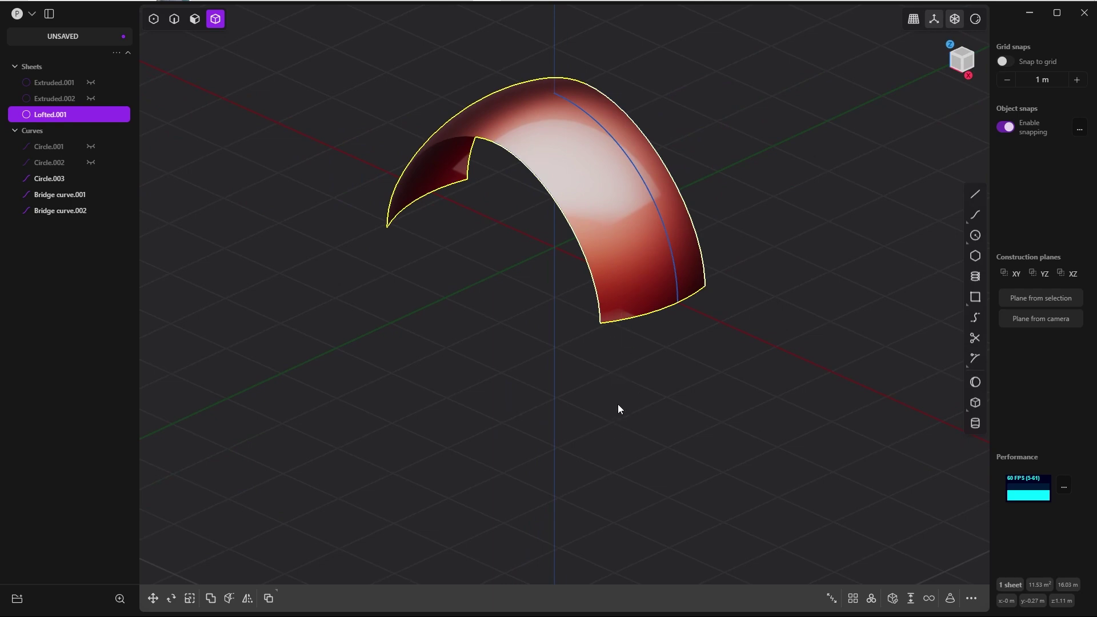
# Step: Mirror the half ring along Z across the XY plane with the halves merged, and hide all the curves
pyautogui.hotkey('alt', 'x')
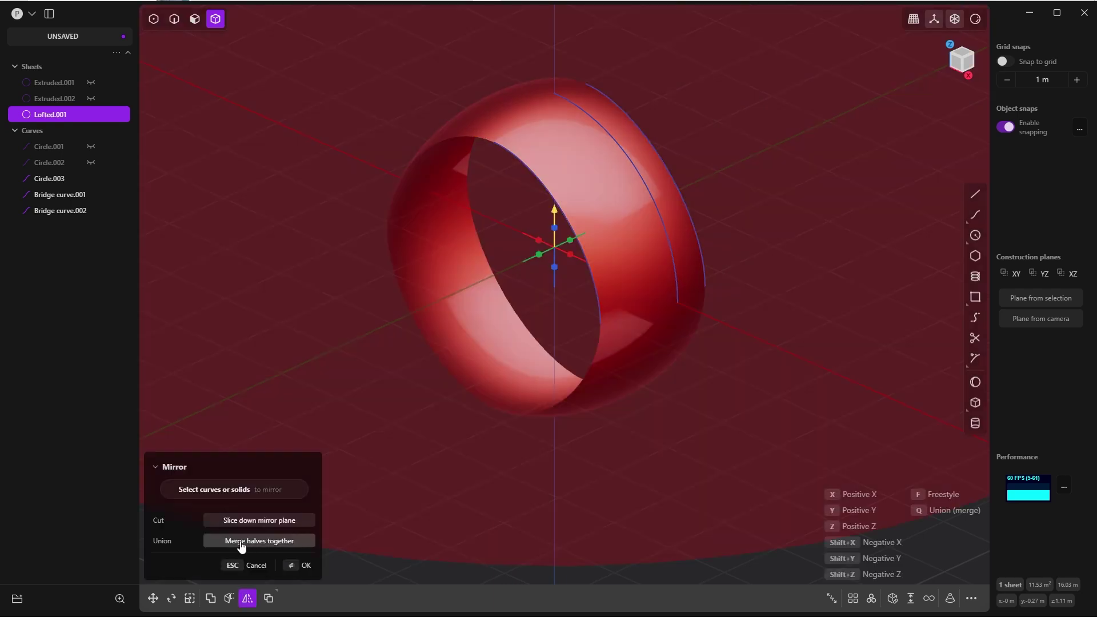
pyautogui.click(254, 541)
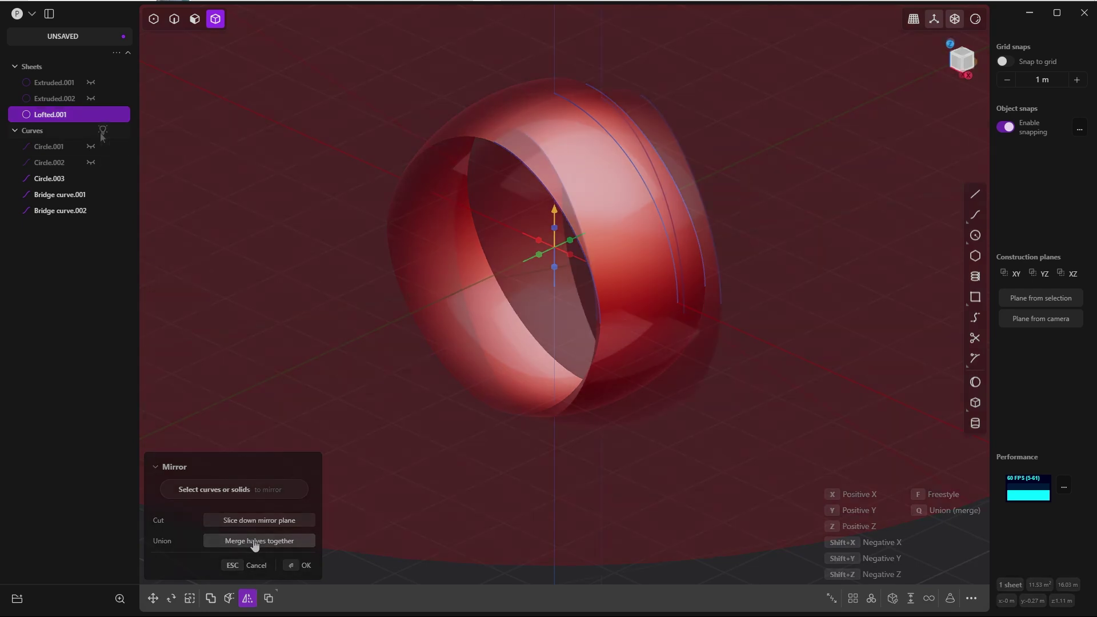
pyautogui.scroll(-2, 696, 268)
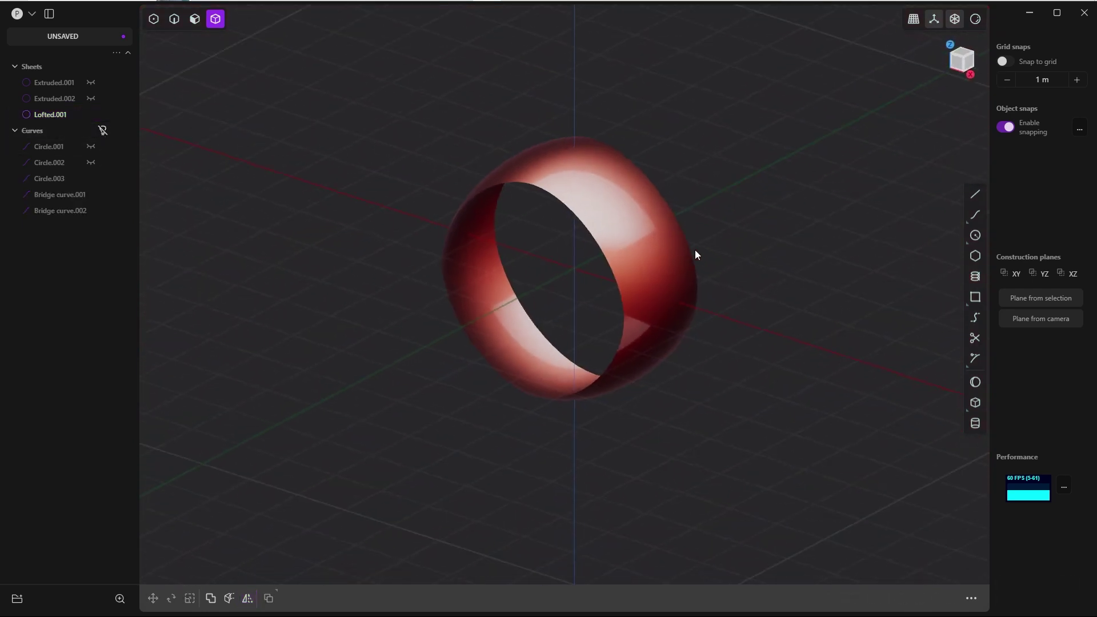
# Step: Hide the grid and axes and shade the mirrored ring with horizontal zebra stripes to examine its surface continuity
pyautogui.scroll(3, 695, 255)
pyautogui.click(935, 19)
pyautogui.scroll(-3, 714, 171)
pyautogui.moveTo(715, 170)
pyautogui.mouseDown(button='middle')
pyautogui.moveTo(701, 162)
pyautogui.moveTo(781, 179)
pyautogui.moveTo(714, 173)
pyautogui.moveTo(746, 194)
pyautogui.moveTo(721, 182)
pyautogui.mouseUp(button='middle')
pyautogui.click(977, 22)
pyautogui.click(988, 168)
pyautogui.click(976, 20)
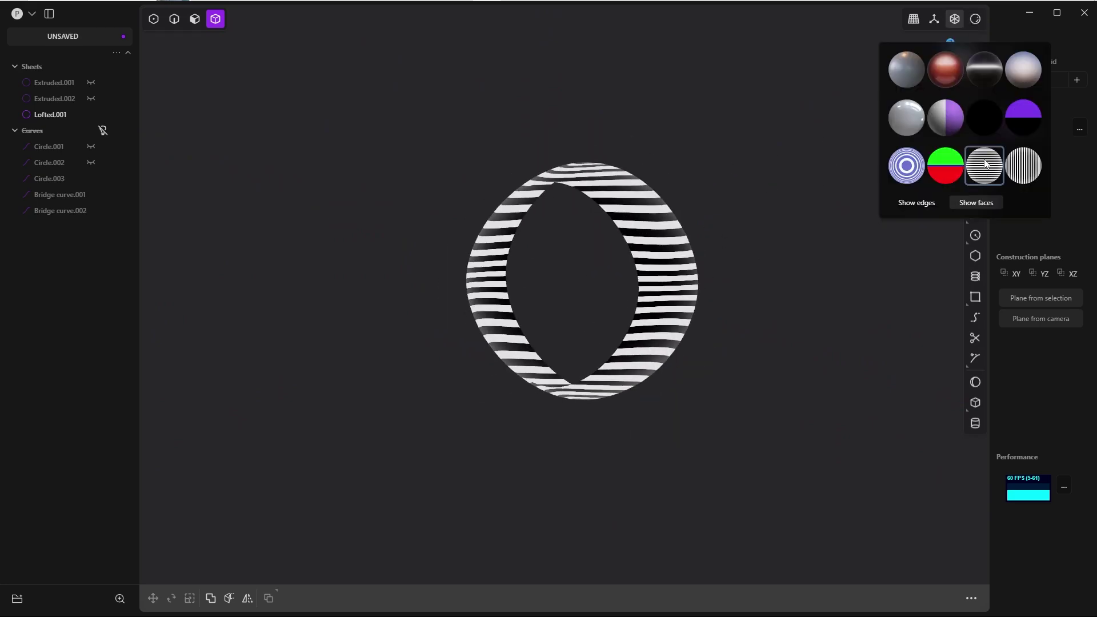